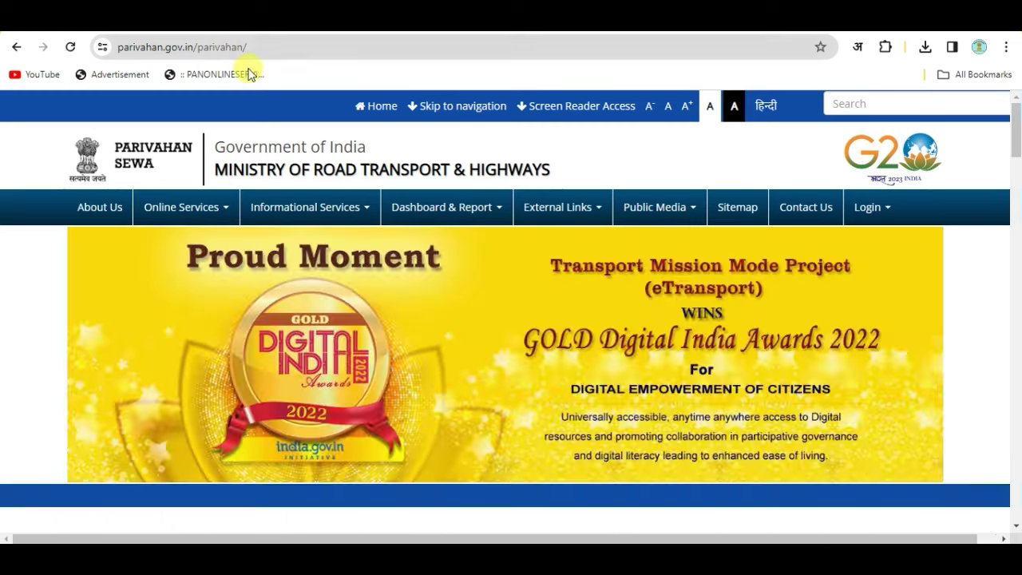
# Open the Drivers/ Learners License service from the License Related Services on the Parivahan portal
pyautogui.click(296, 214)
pyautogui.scroll(-2, 234, 324)
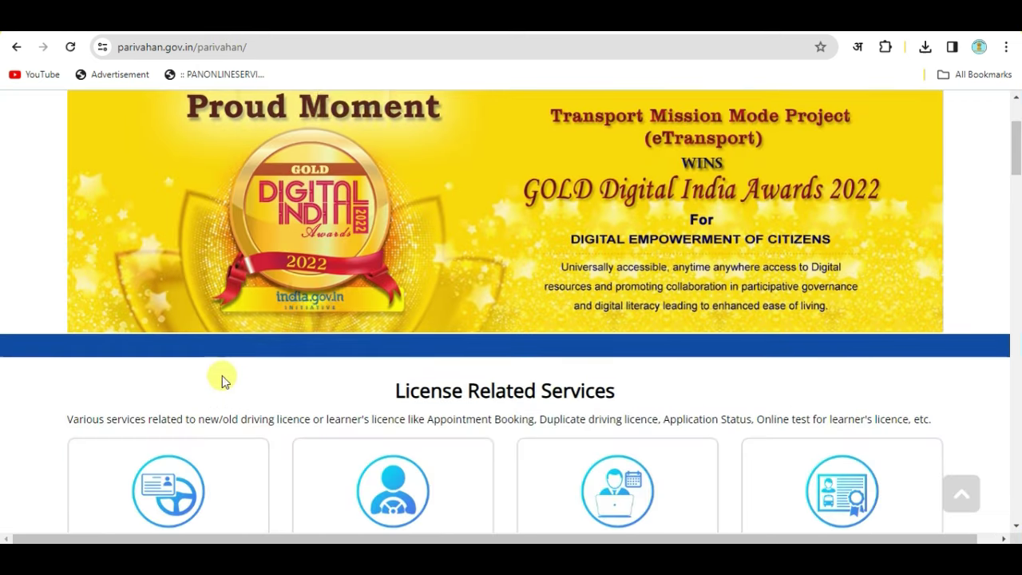
pyautogui.scroll(-3, 270, 389)
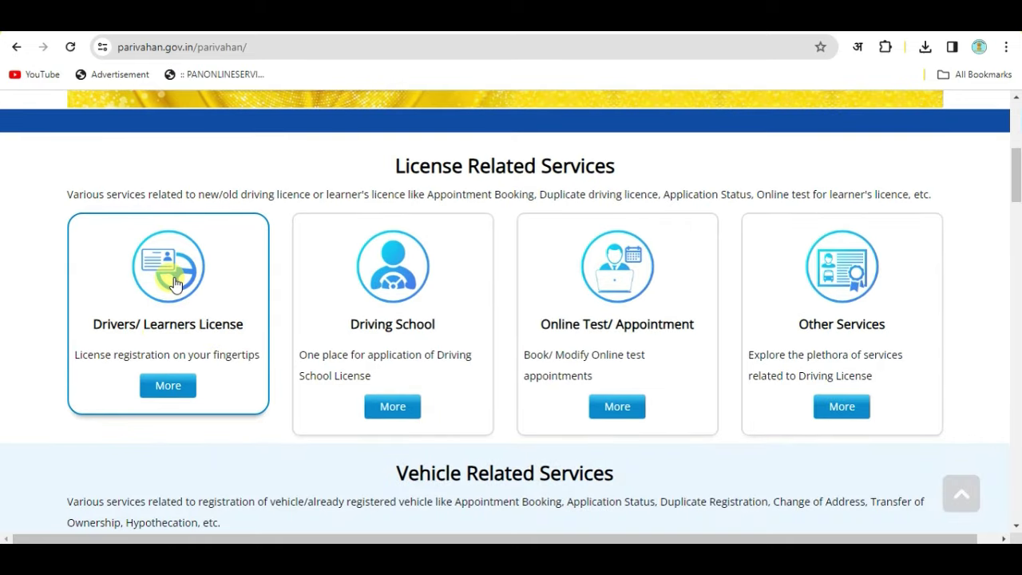
pyautogui.click(177, 285)
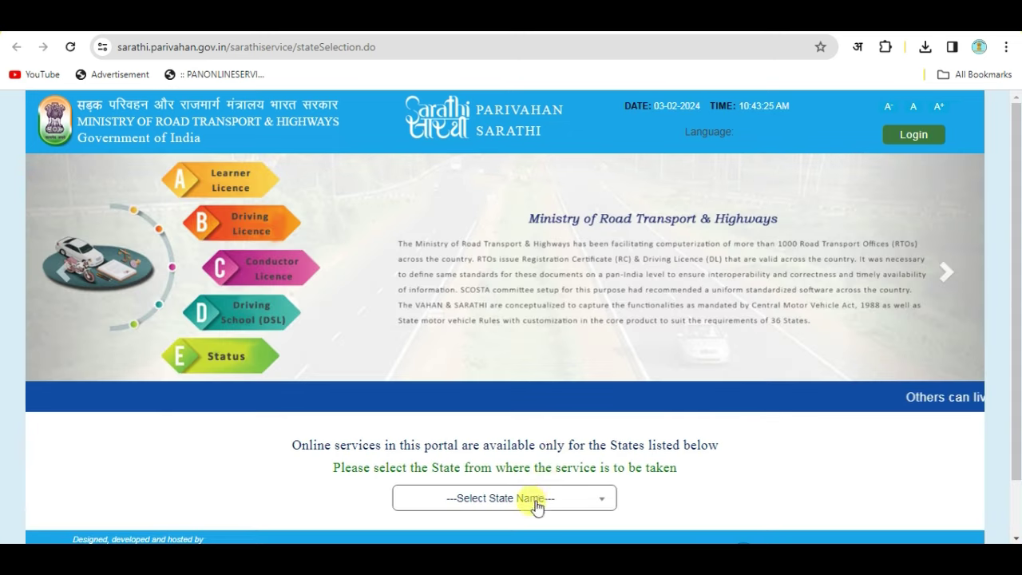
# Choose Uttar Pradesh as the state for the service and skip the Contactless Licence Services notice
pyautogui.click(538, 505)
pyautogui.scroll(-5, 534, 399)
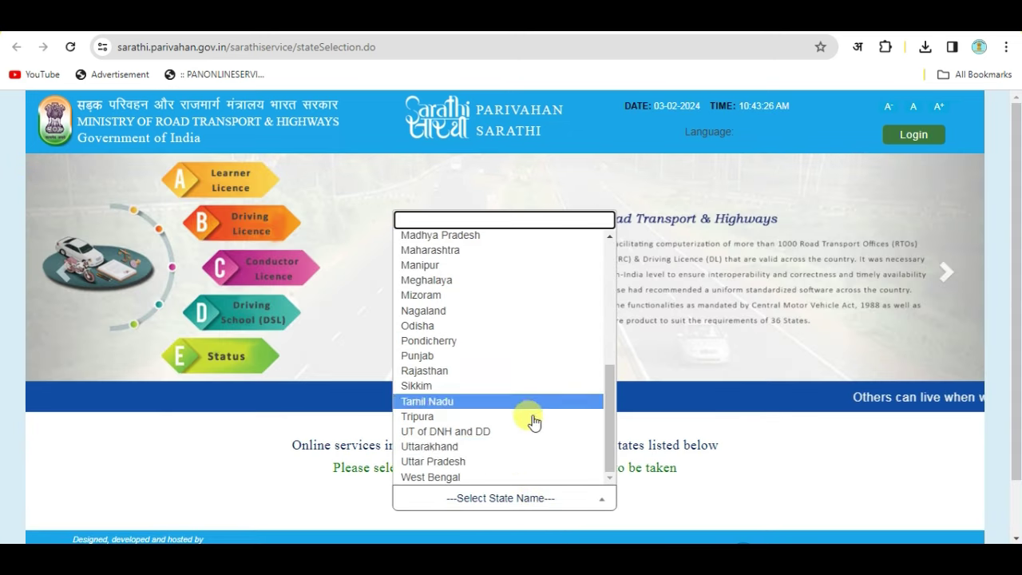
pyautogui.click(491, 461)
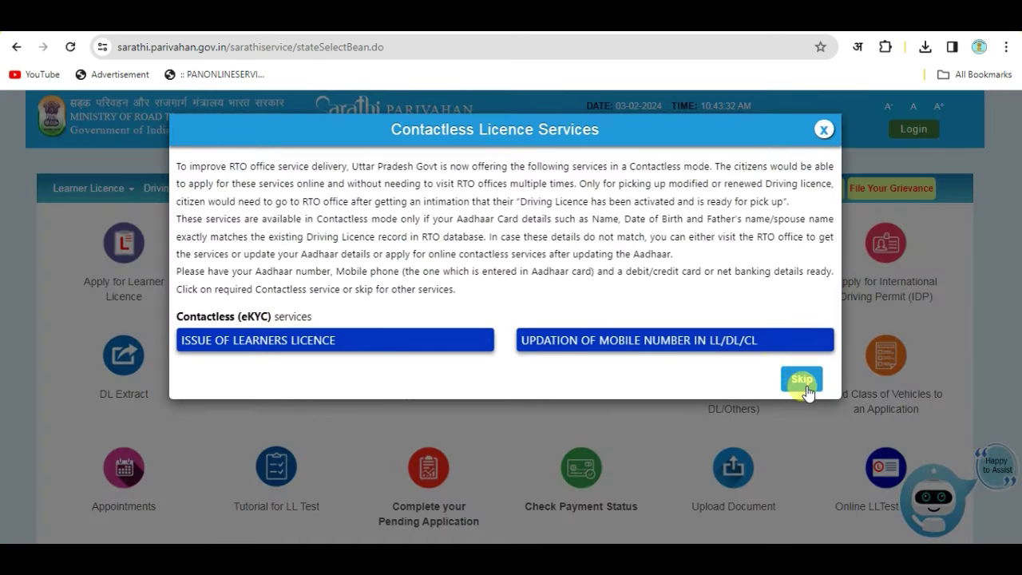
pyautogui.click(802, 381)
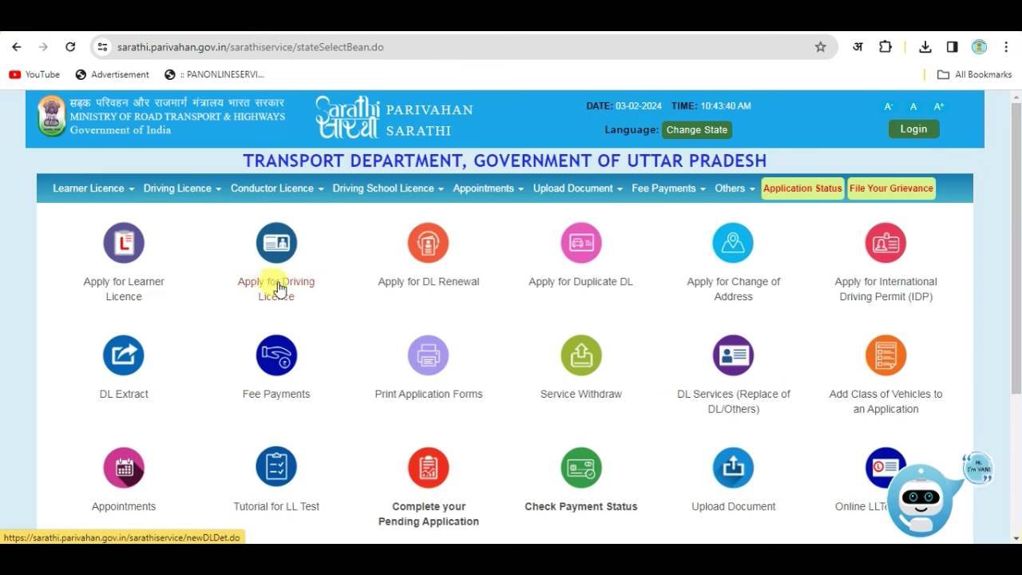
# Start a driving licence application as a learner's licence holder and retrieve the record with the licence number, date of birth and captcha
pyautogui.click(276, 245)
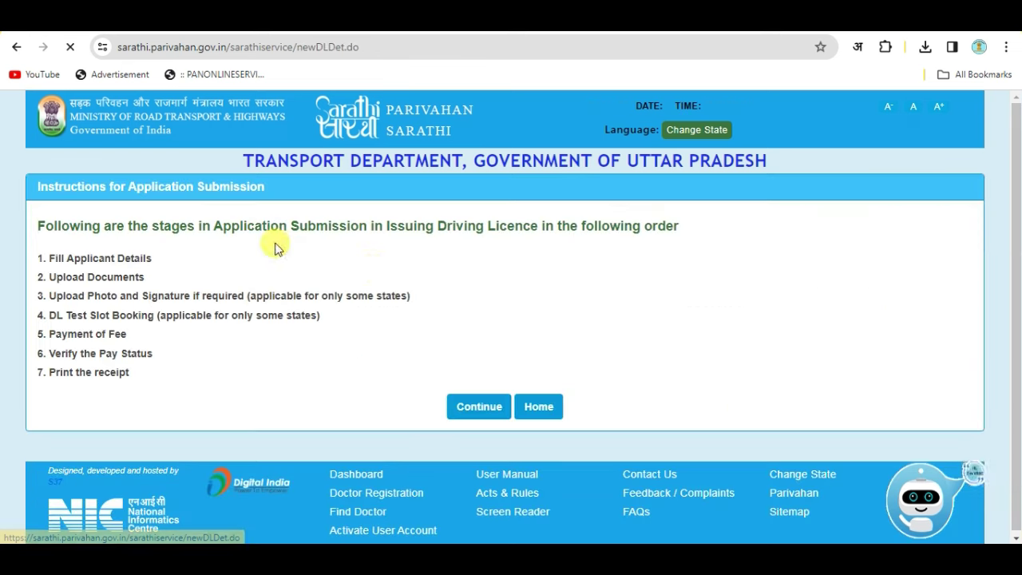
pyautogui.click(478, 404)
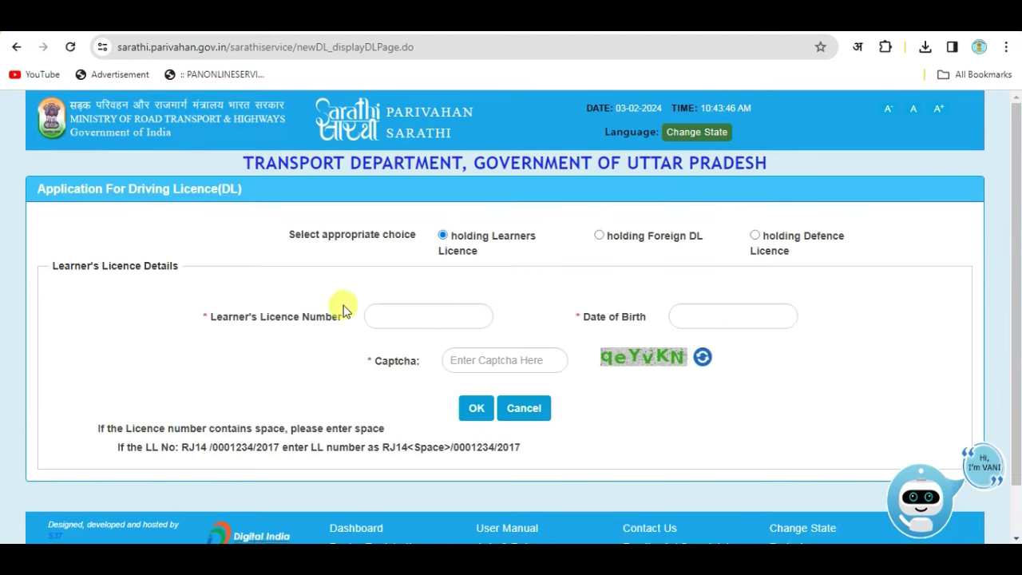
pyautogui.click(377, 313)
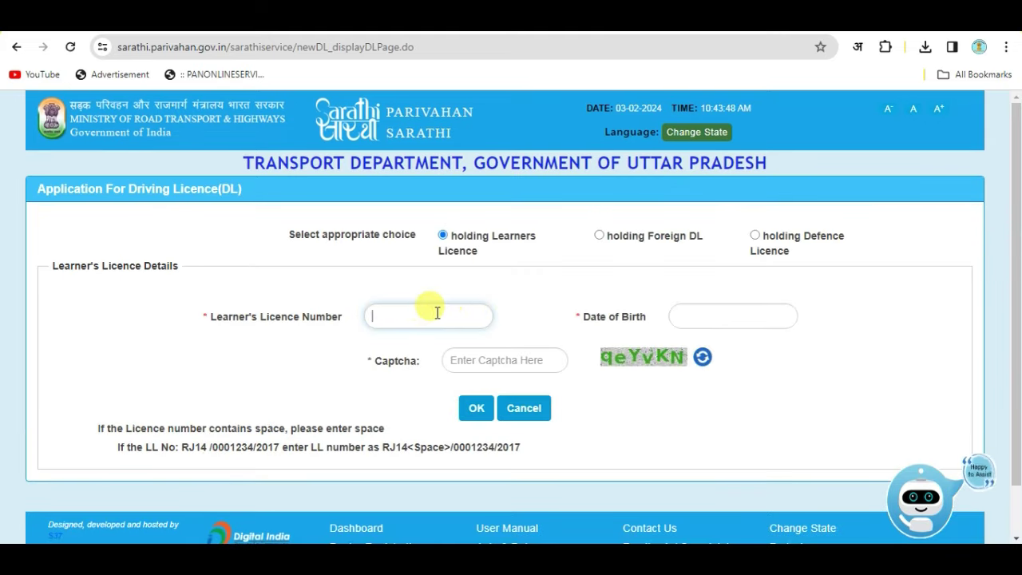
pyautogui.click(686, 312)
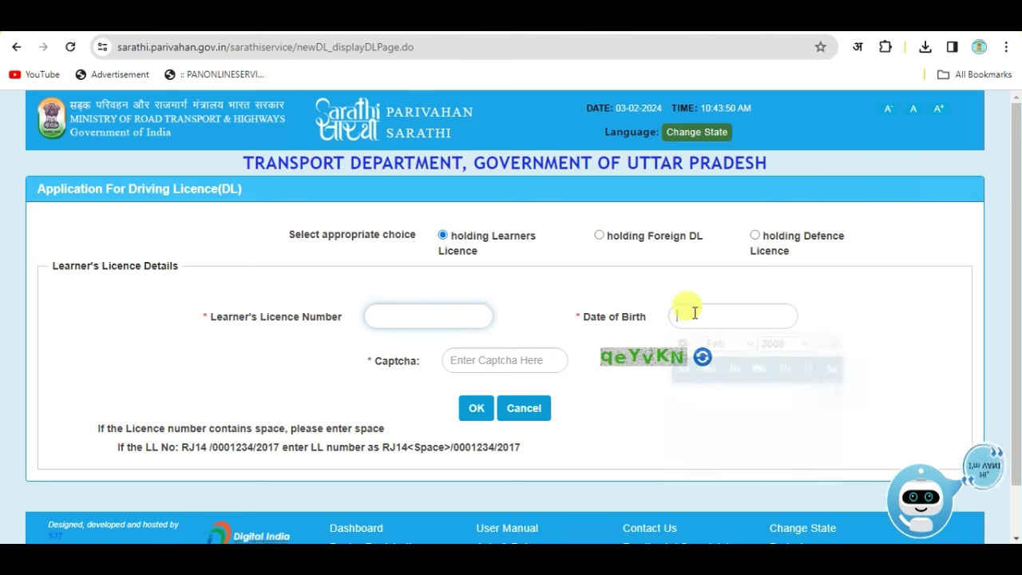
pyautogui.click(549, 365)
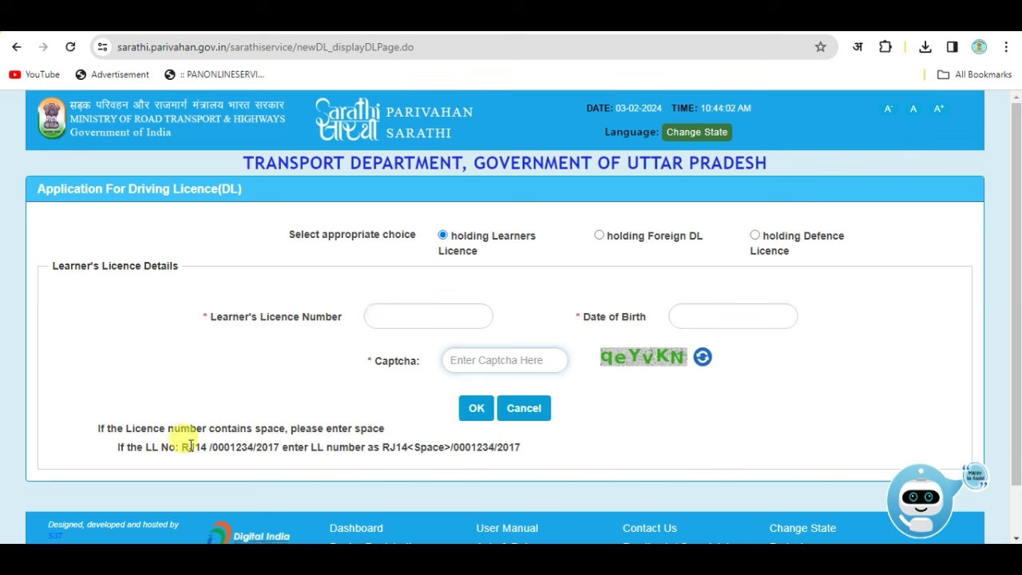
pyautogui.moveTo(183, 444); pyautogui.dragTo(248, 447)
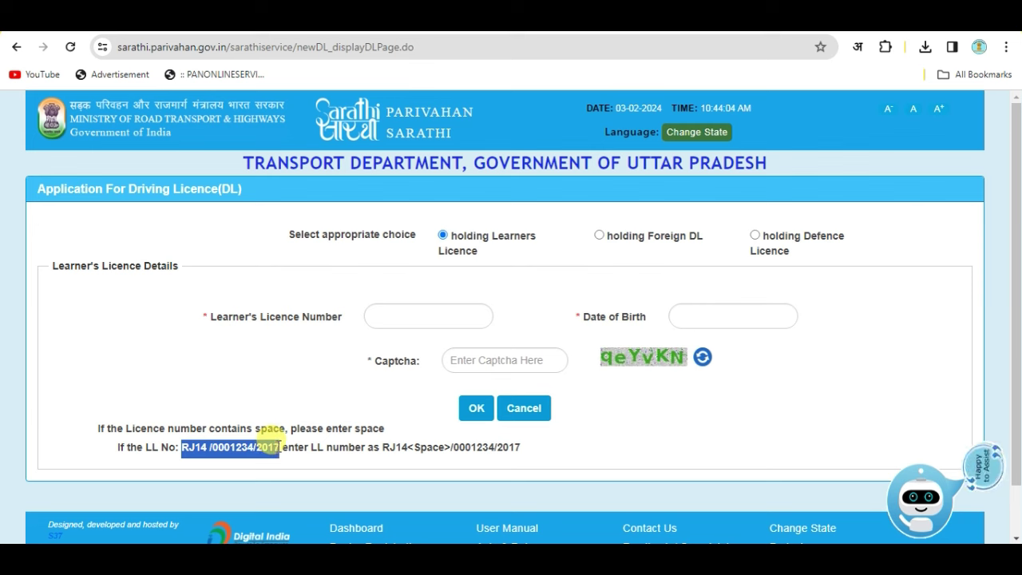
pyautogui.click(383, 318)
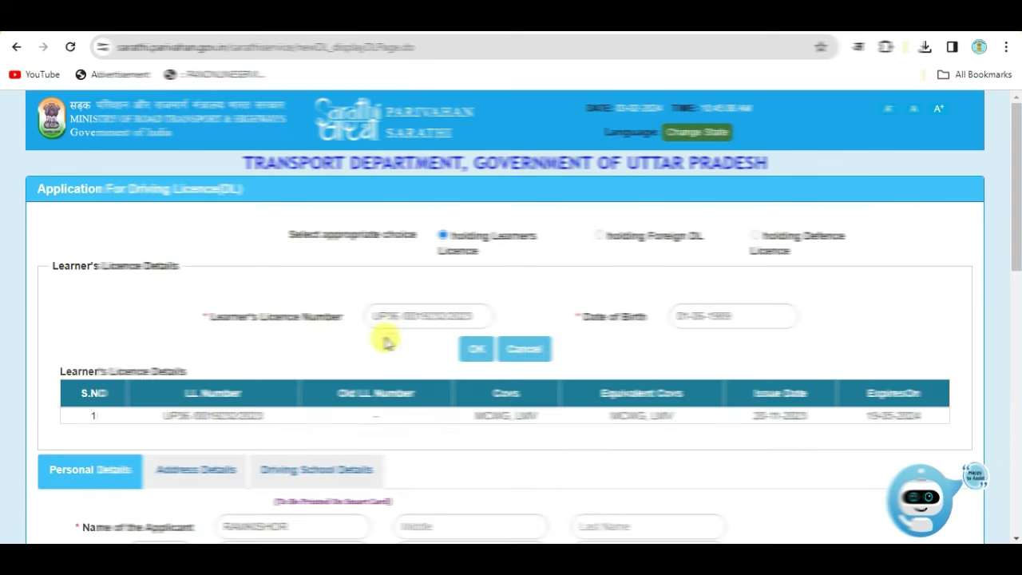
# Select all listed vehicle classes, MCWG and LMV, for the new licence, submit the application and confirm saving the data
pyautogui.scroll(-3, 435, 372)
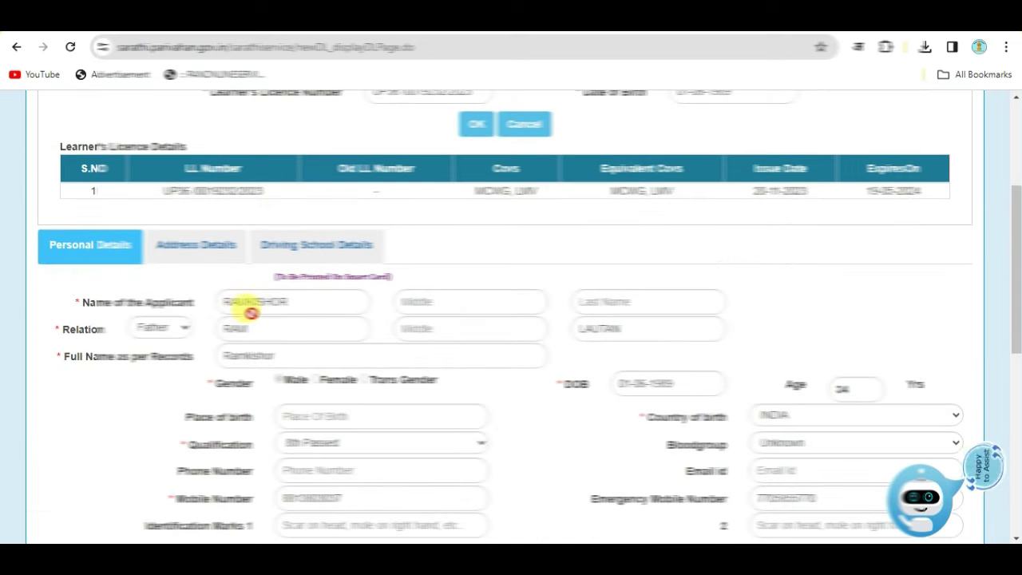
pyautogui.scroll(-2, 506, 360)
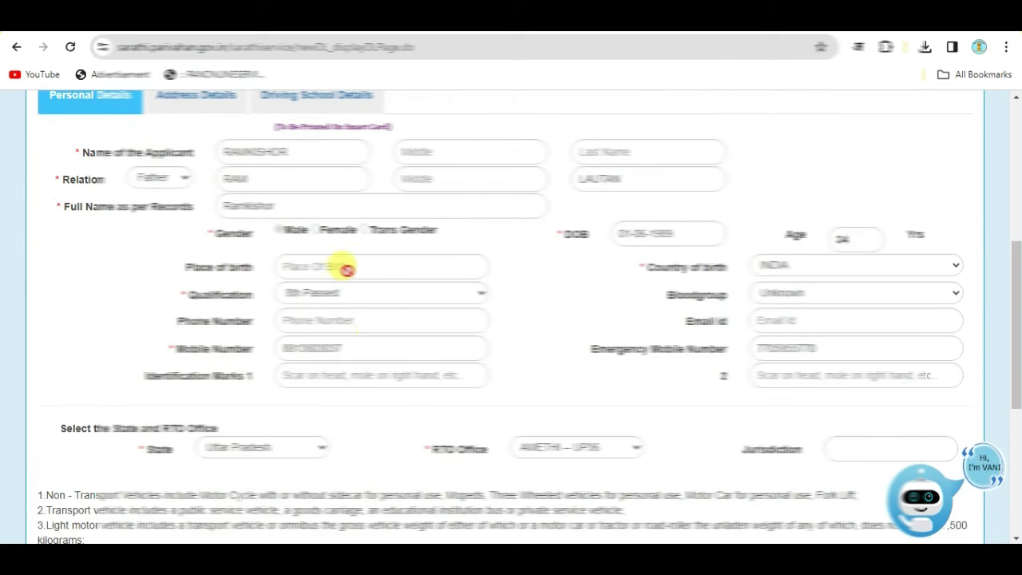
pyautogui.scroll(-2, 407, 271)
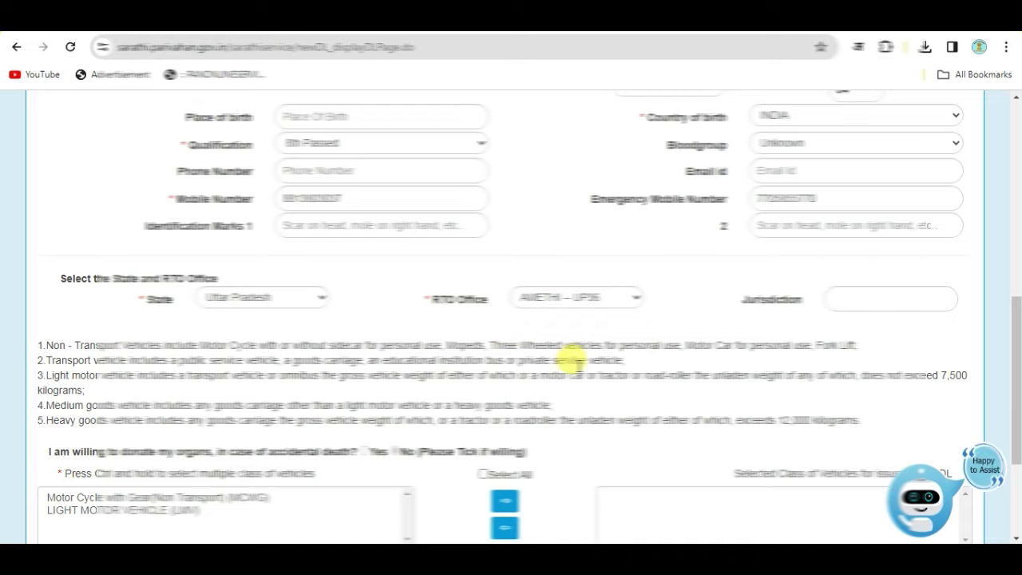
pyautogui.scroll(-1, 574, 365)
pyautogui.scroll(-1, 578, 372)
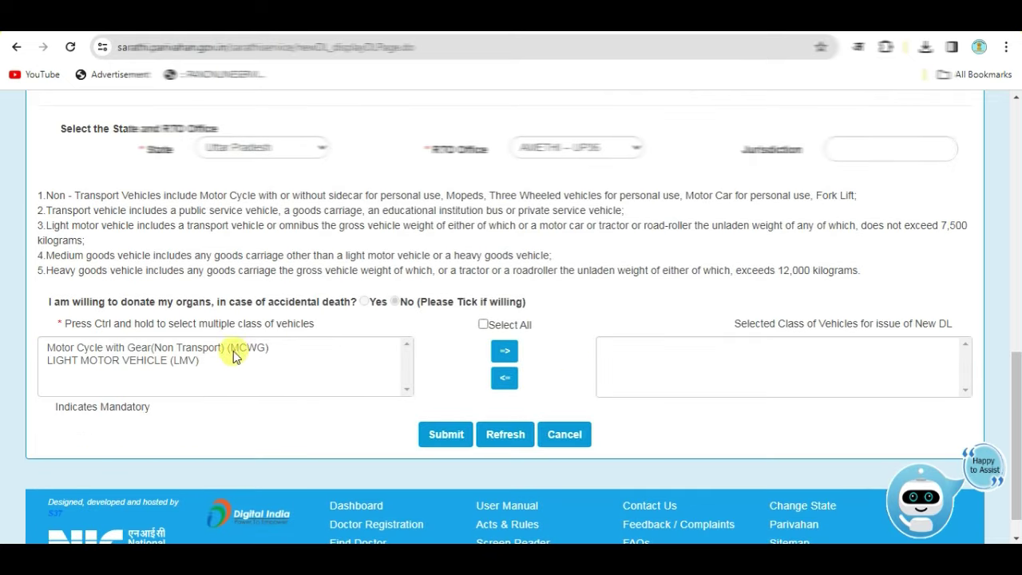
pyautogui.click(482, 325)
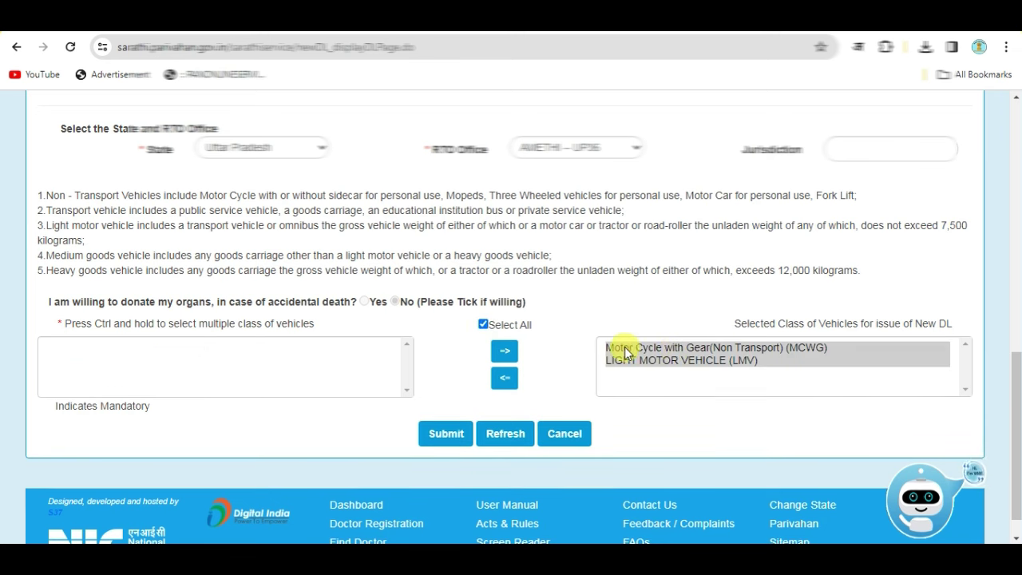
pyautogui.click(446, 442)
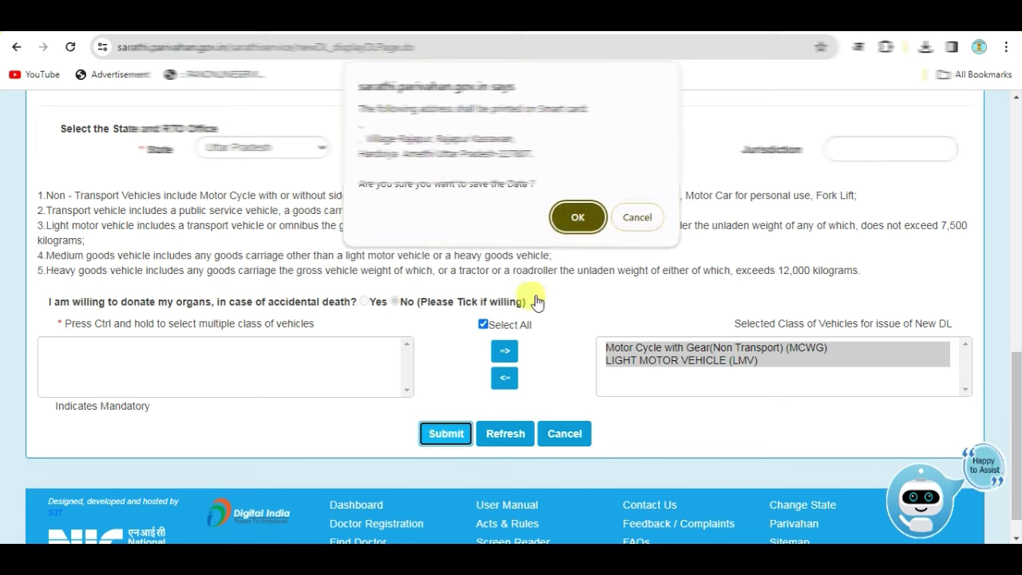
pyautogui.click(567, 219)
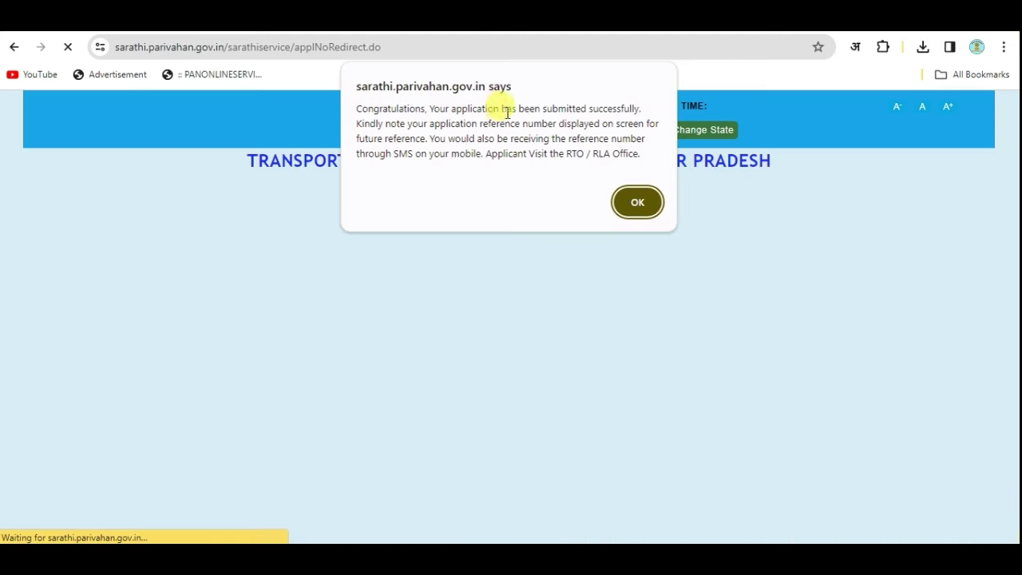
pyautogui.click(637, 204)
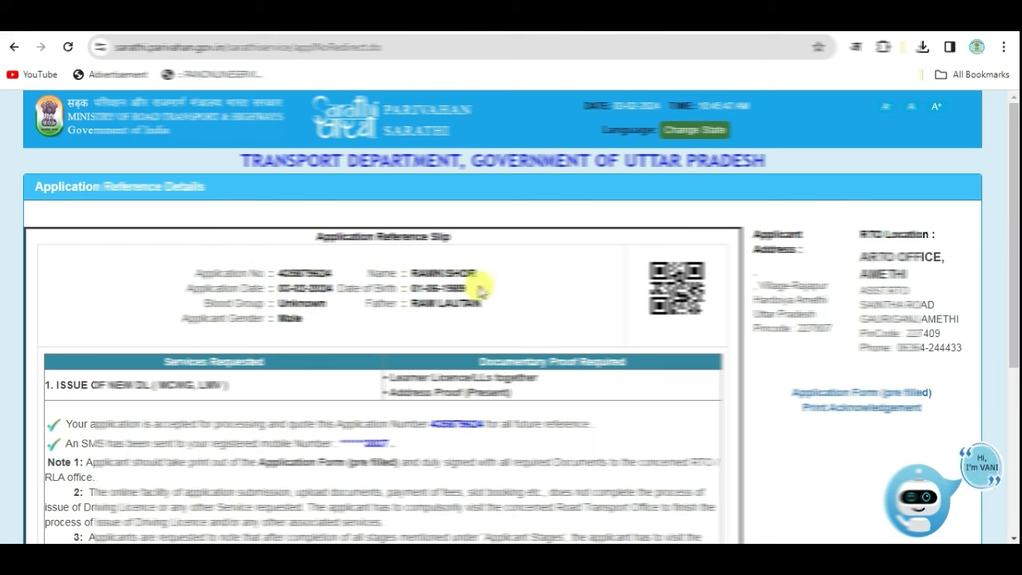
# Copy the application number from the reference slip and look up the application status with the number, date of birth and captcha
pyautogui.moveTo(276, 273); pyautogui.dragTo(343, 277)
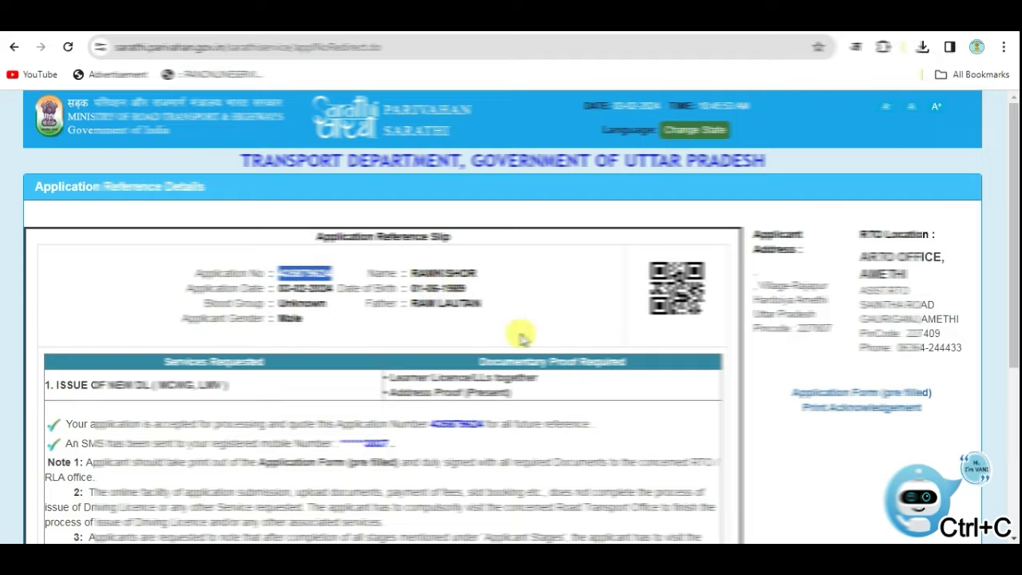
pyautogui.scroll(-4, 479, 367)
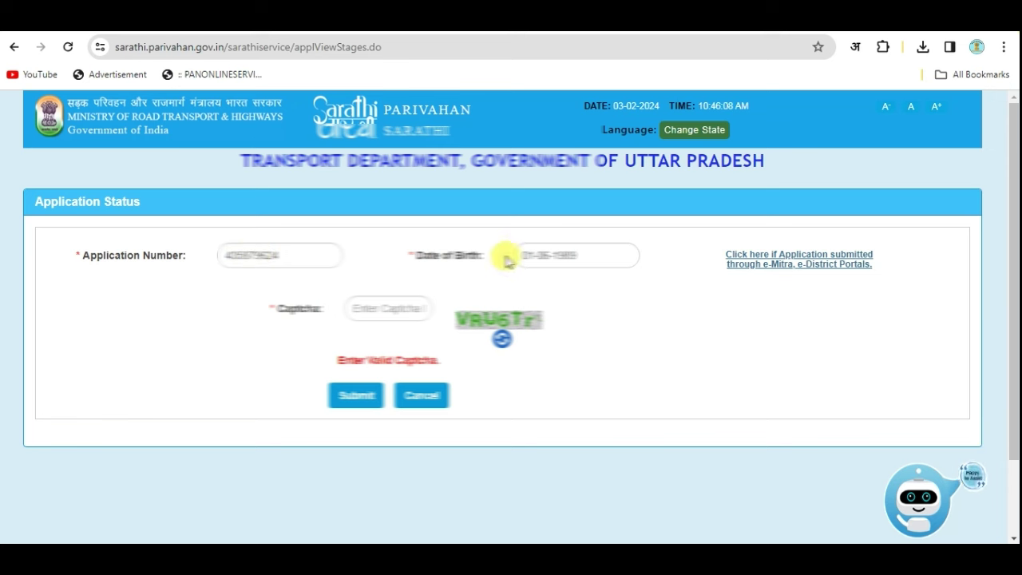
pyautogui.click(367, 404)
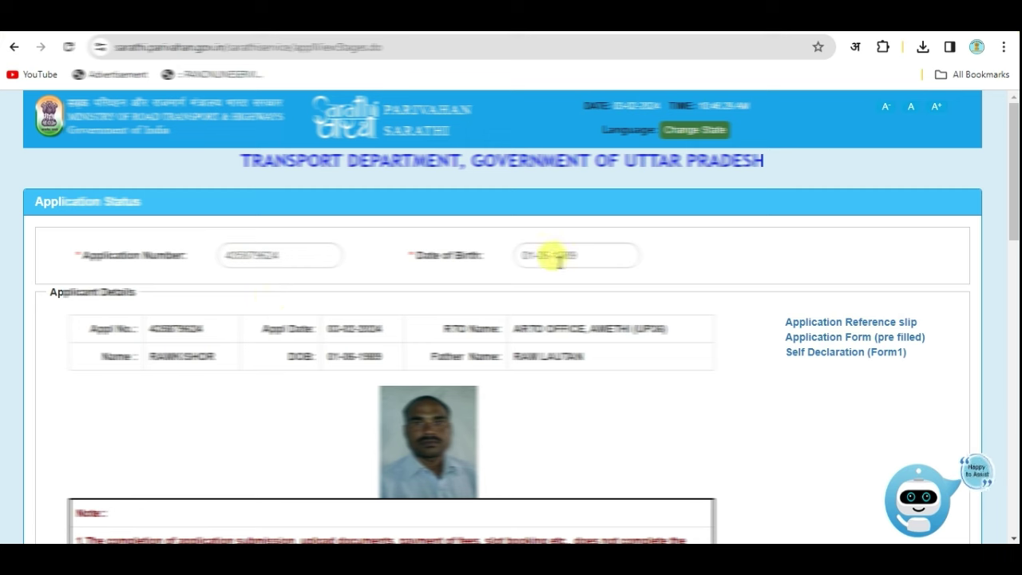
# Proceed with the Upload Documents stage of the application and confirm the applicant information
pyautogui.scroll(-5, 563, 372)
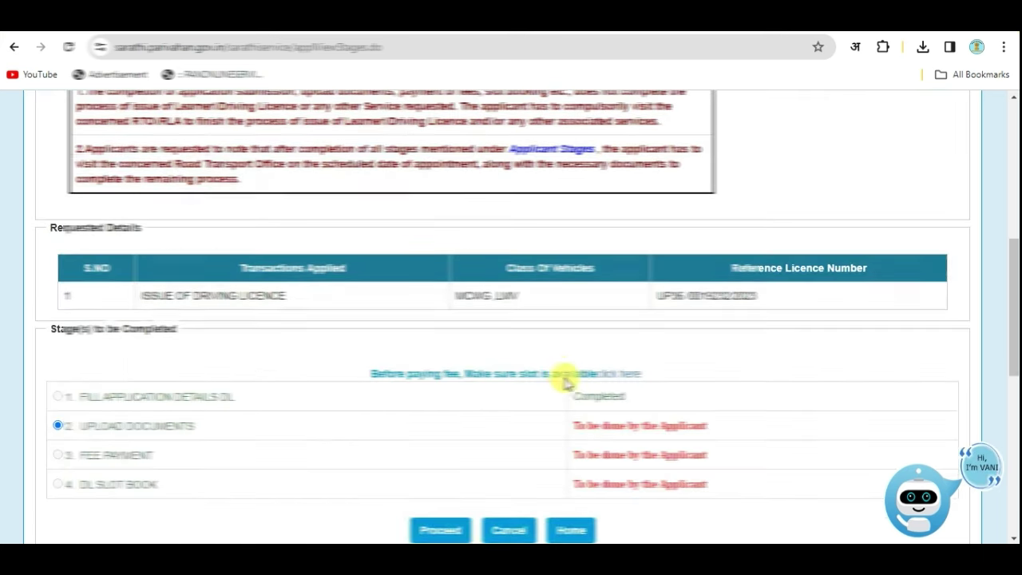
pyautogui.scroll(-1, 564, 386)
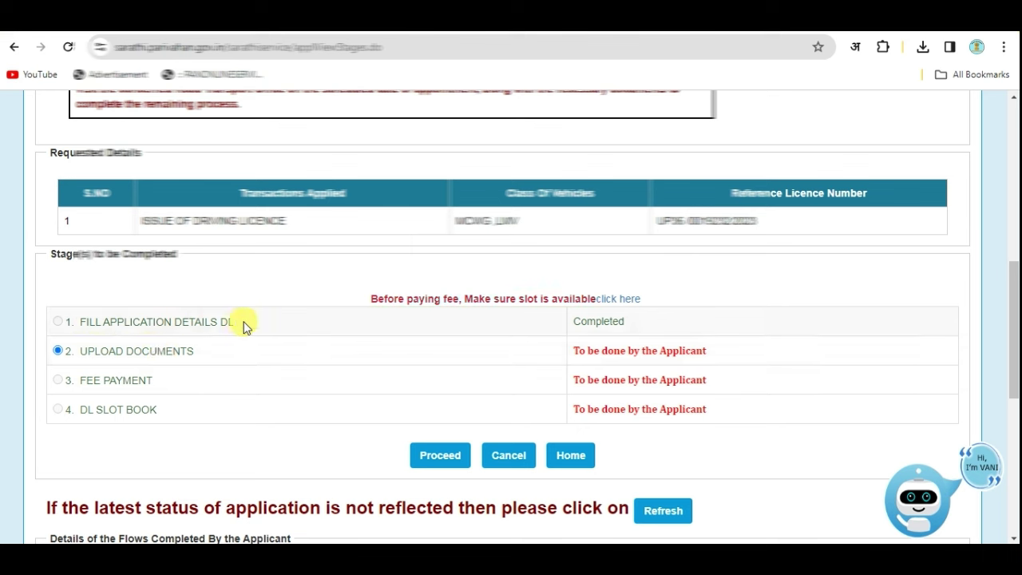
pyautogui.scroll(-1, 510, 335)
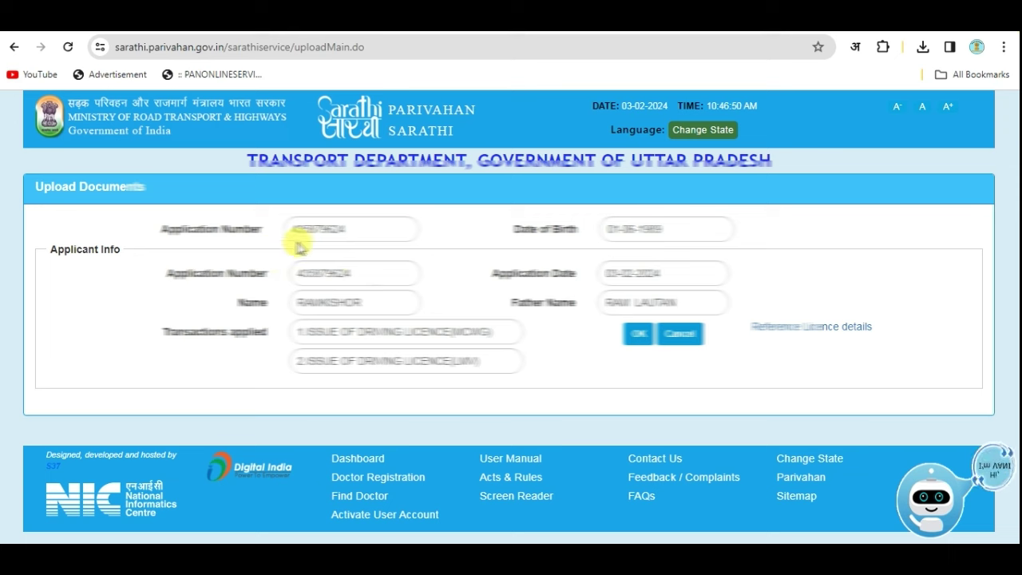
pyautogui.click(638, 334)
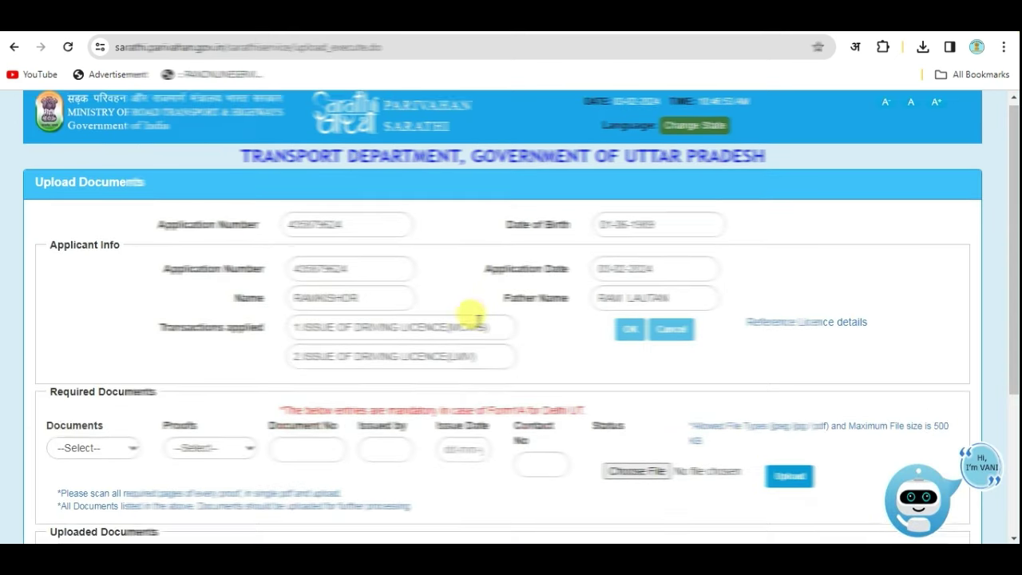
# Select Address Proof (Present) as the required document and Aadhar Card With DOB as its proof
pyautogui.scroll(-3, 424, 296)
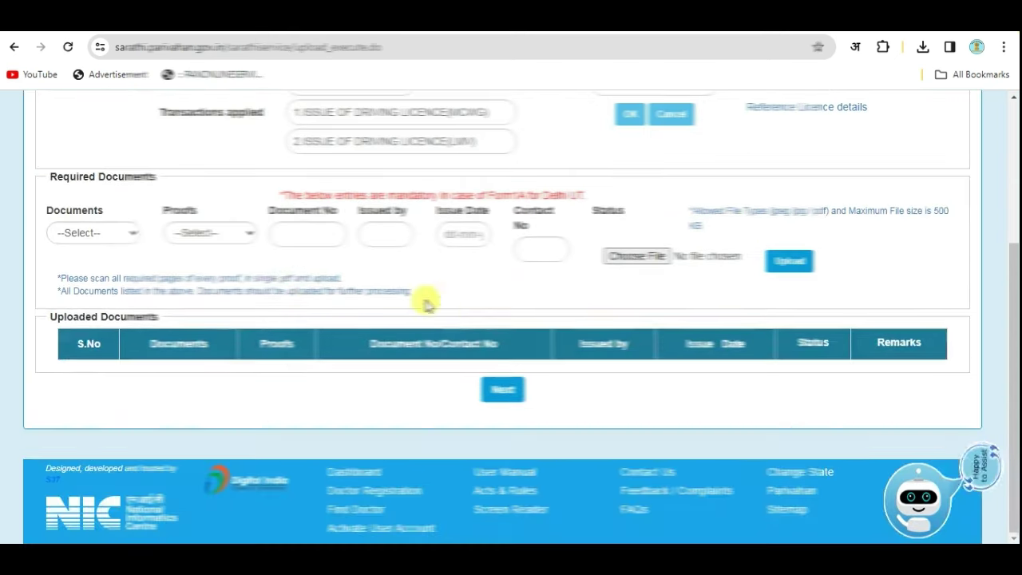
pyautogui.click(95, 235)
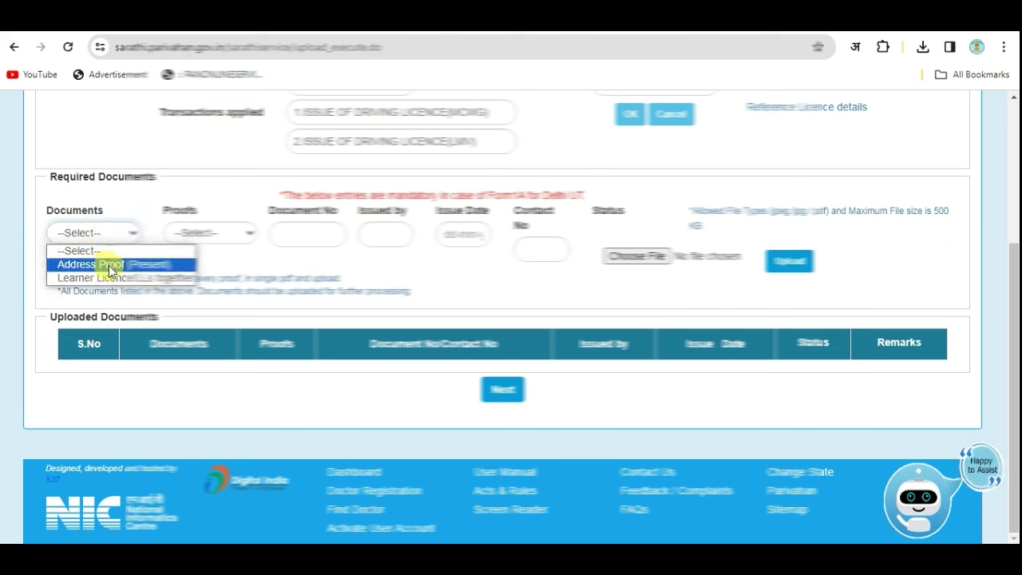
pyautogui.click(111, 265)
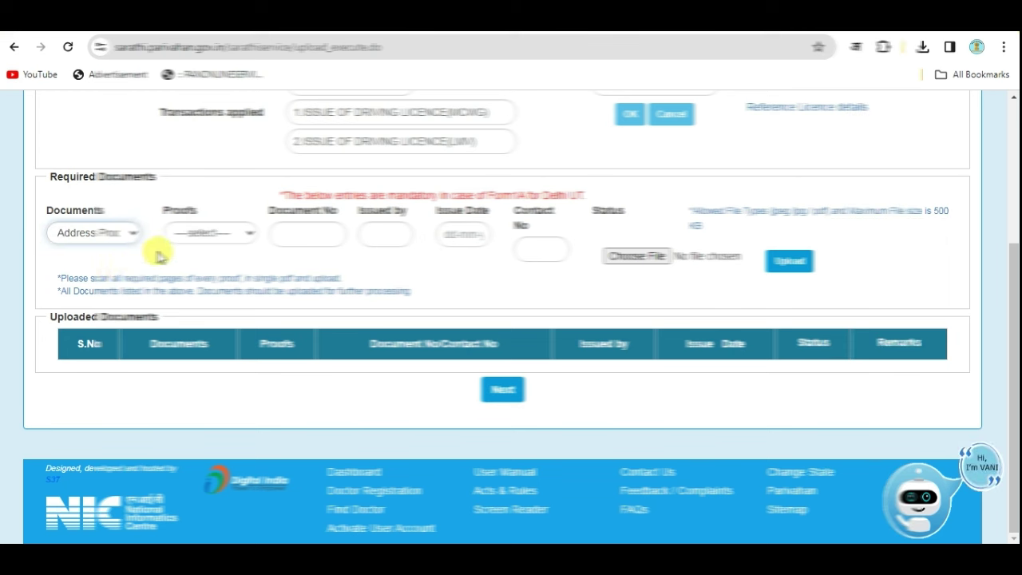
pyautogui.click(198, 232)
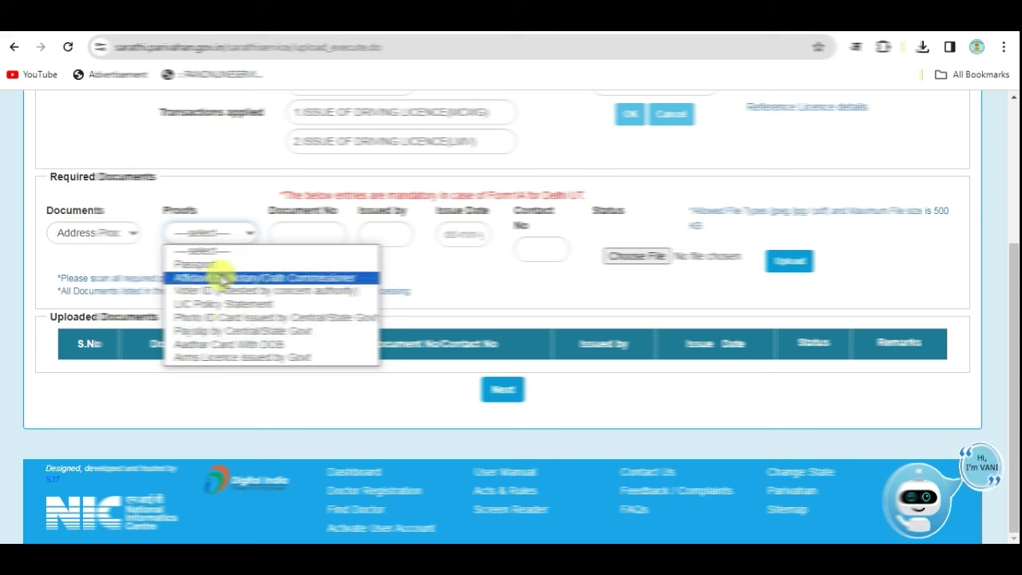
pyautogui.click(233, 345)
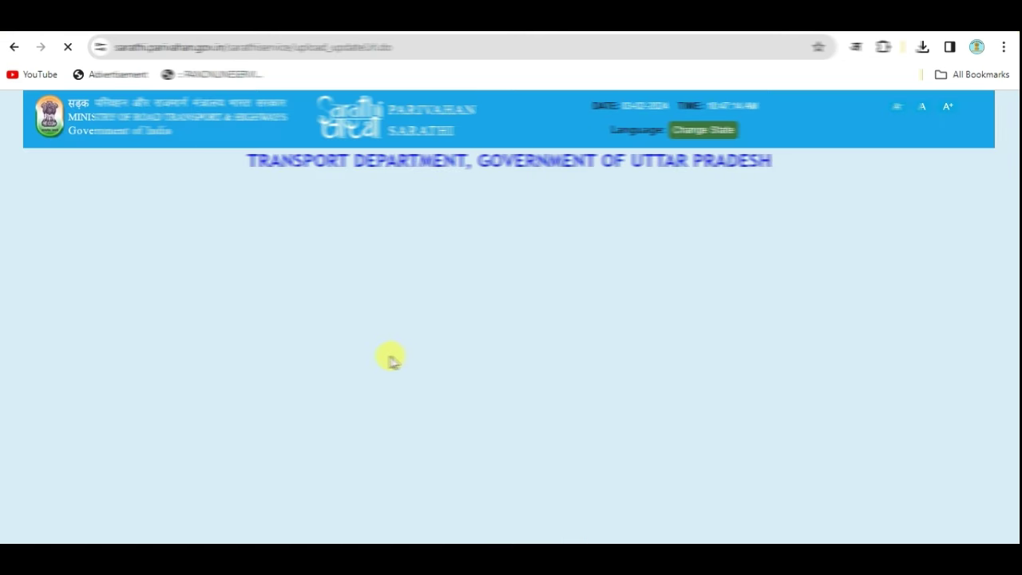
# Enter UIDAI as the issuer of the address proof, leaving its issue date blank
pyautogui.scroll(-1, 399, 359)
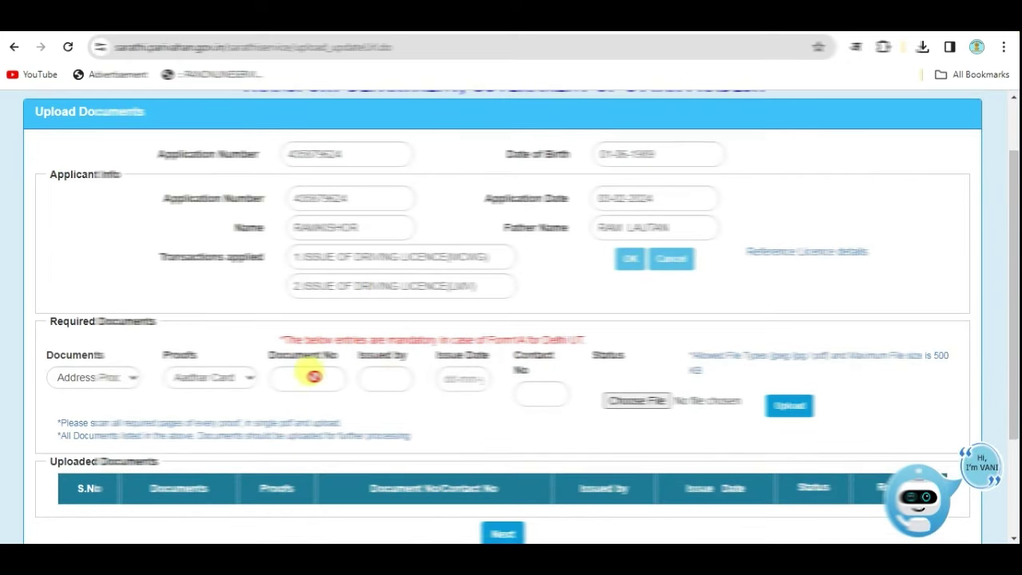
pyautogui.click(394, 376)
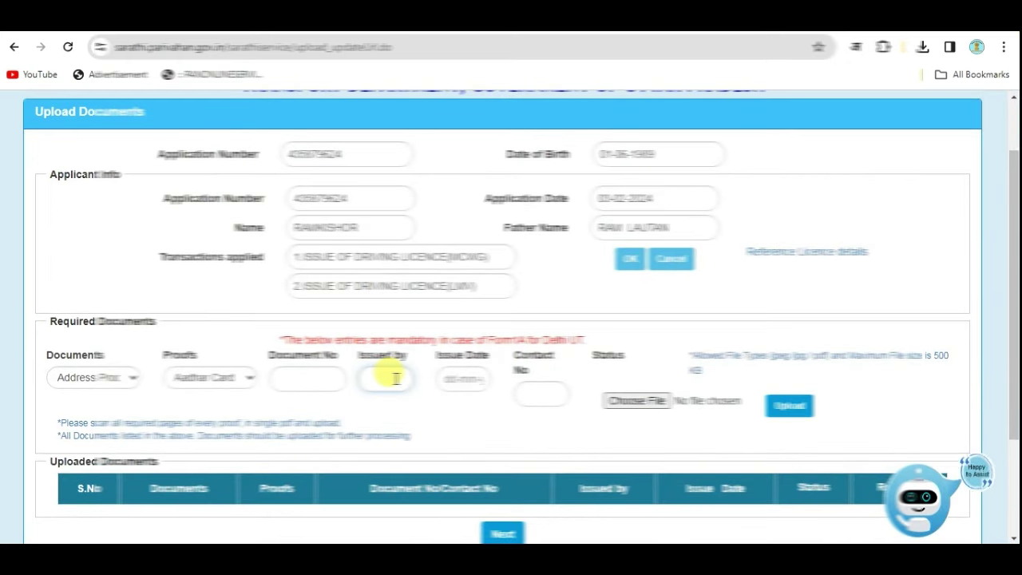
pyautogui.write('uida')
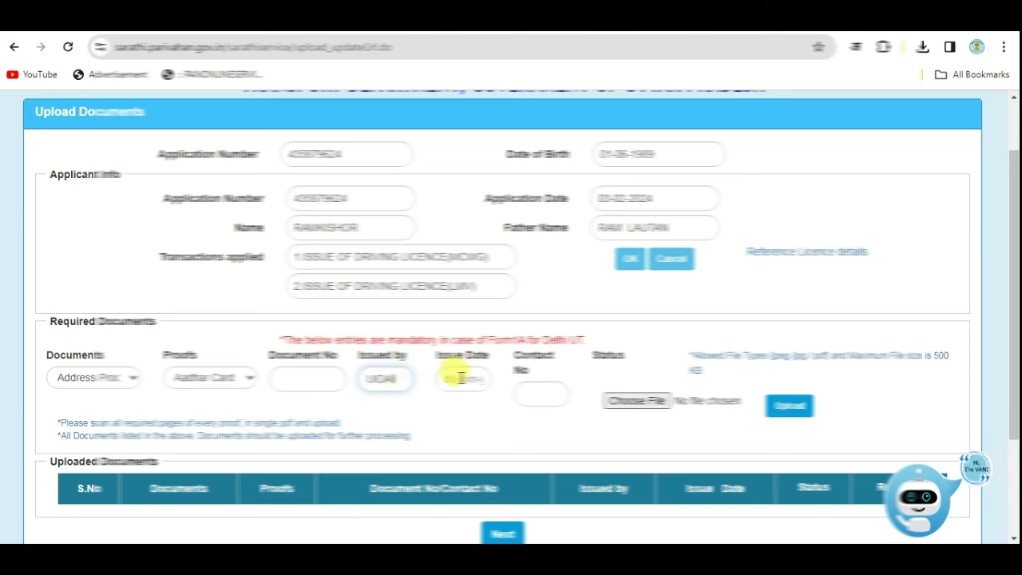
pyautogui.click(465, 377)
pyautogui.click(438, 379)
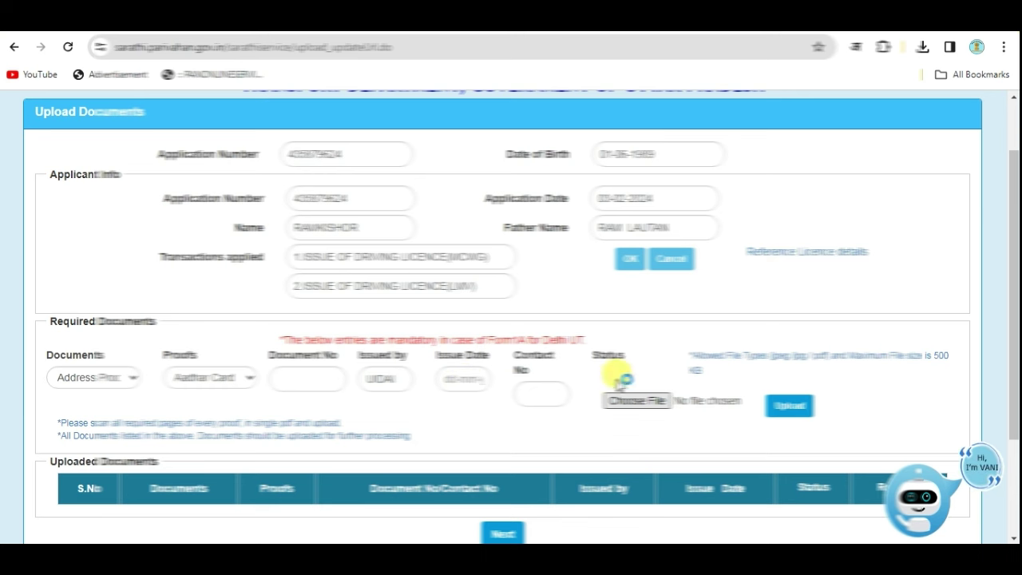
# Attach the Aadhar Card file from the Downloads folder as address proof, upload it and confirm the upload
pyautogui.scroll(3, 48, 131)
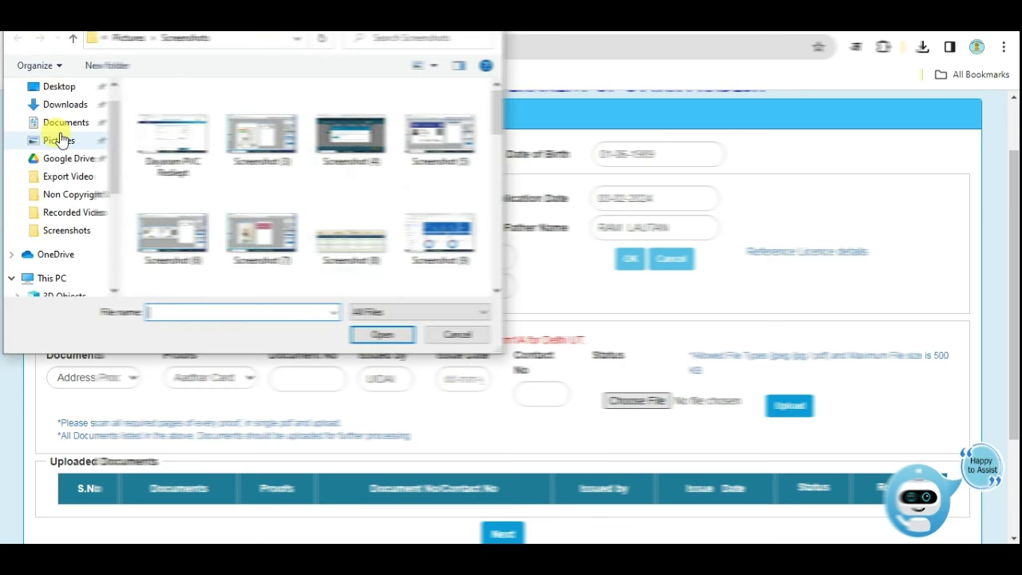
pyautogui.click(68, 104)
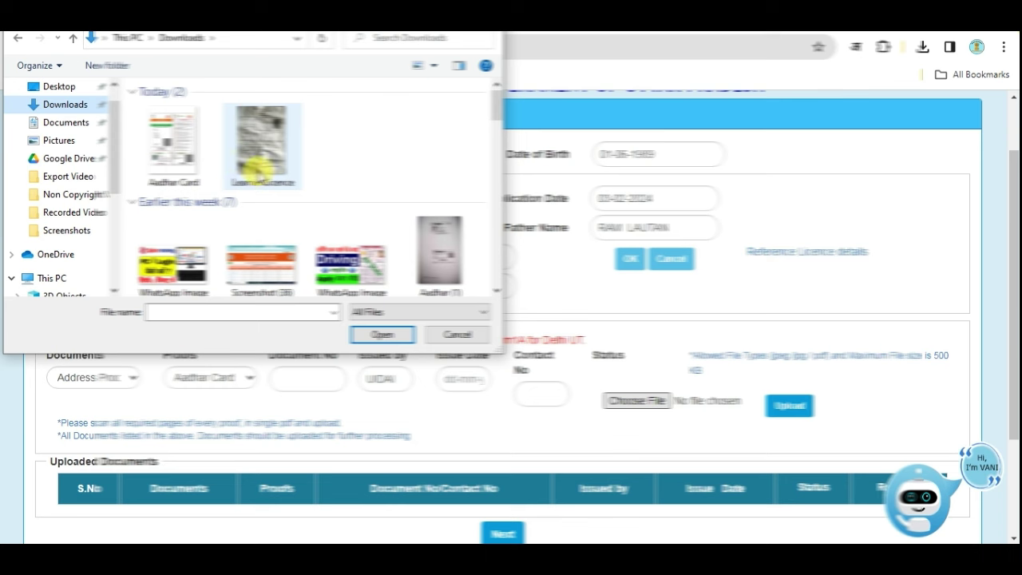
pyautogui.click(179, 166)
pyautogui.click(371, 334)
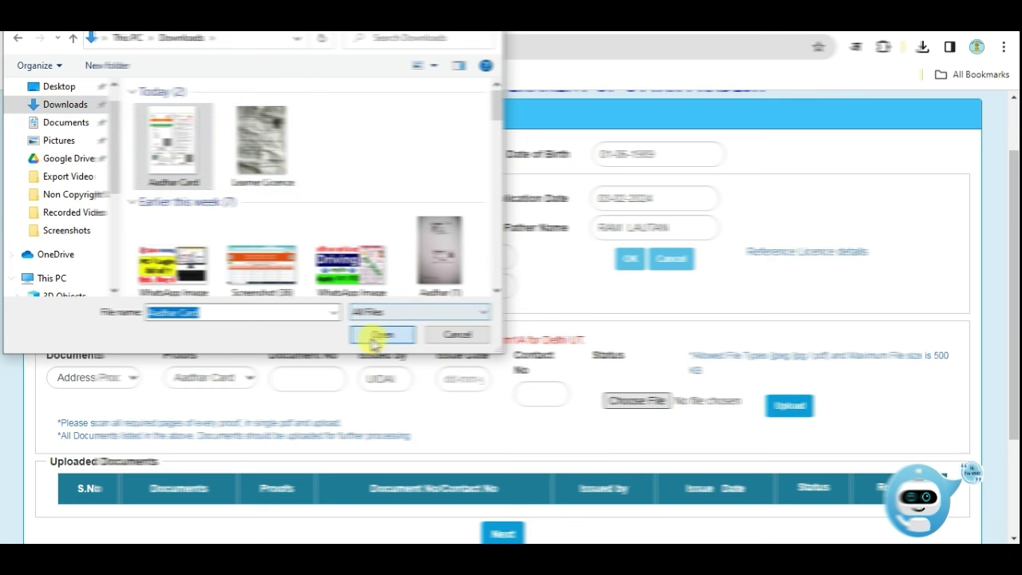
pyautogui.click(806, 408)
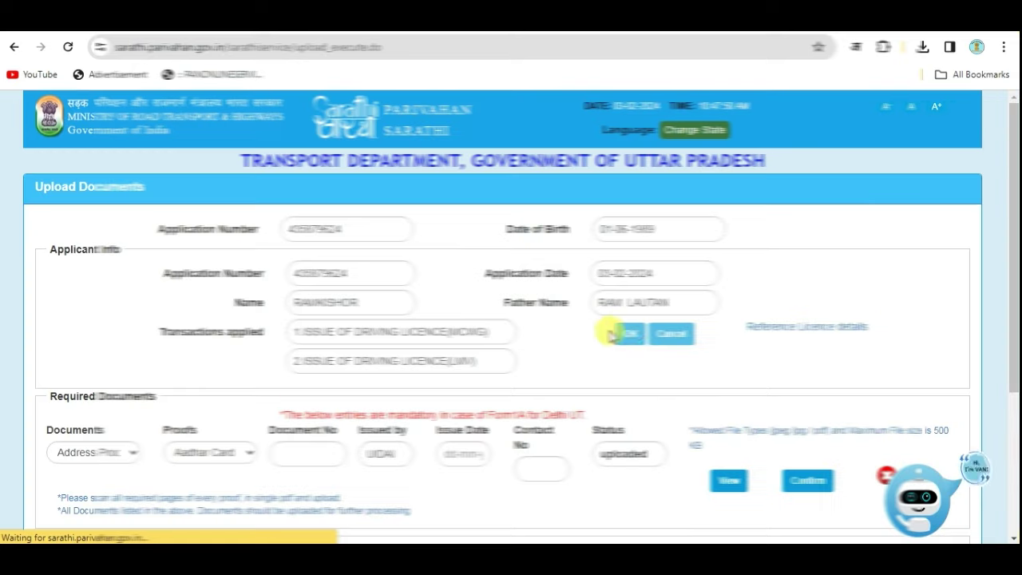
pyautogui.scroll(-3, 817, 406)
pyautogui.click(796, 263)
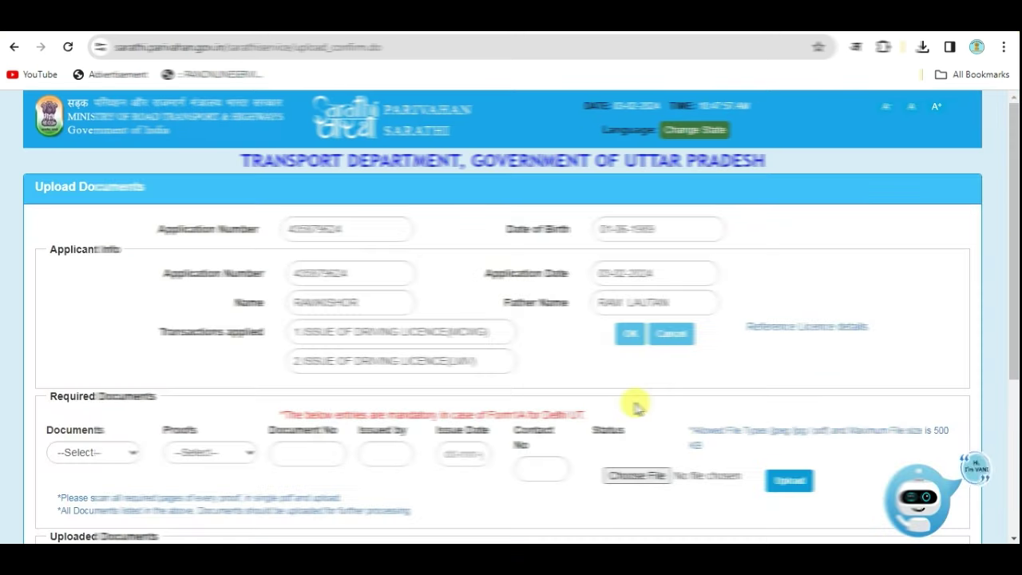
# Select Learner Licence/LLs together as the next required document and Learner Licence as its proof
pyautogui.scroll(-3, 639, 406)
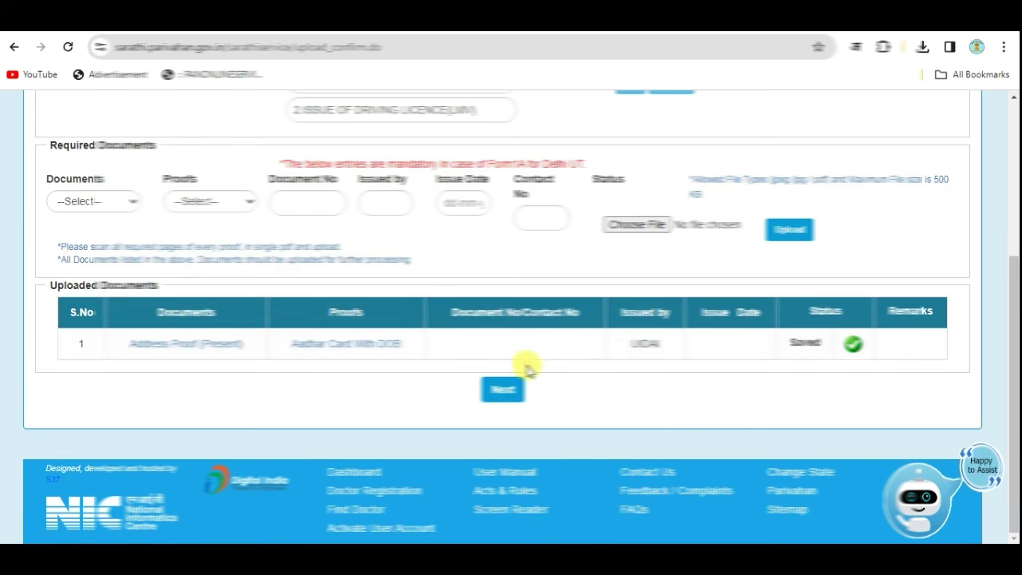
pyautogui.scroll(2, 479, 353)
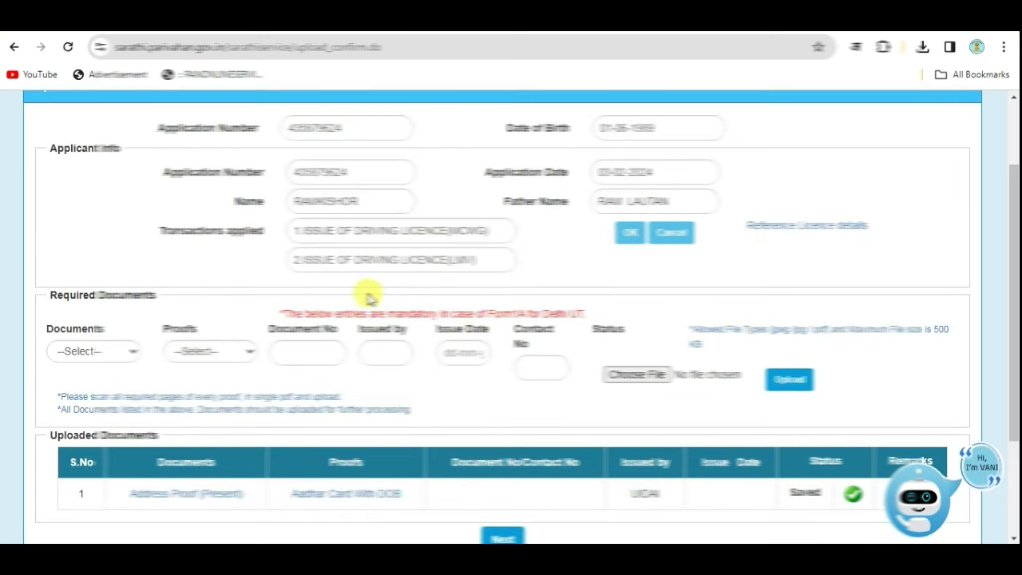
pyautogui.scroll(-1, 412, 314)
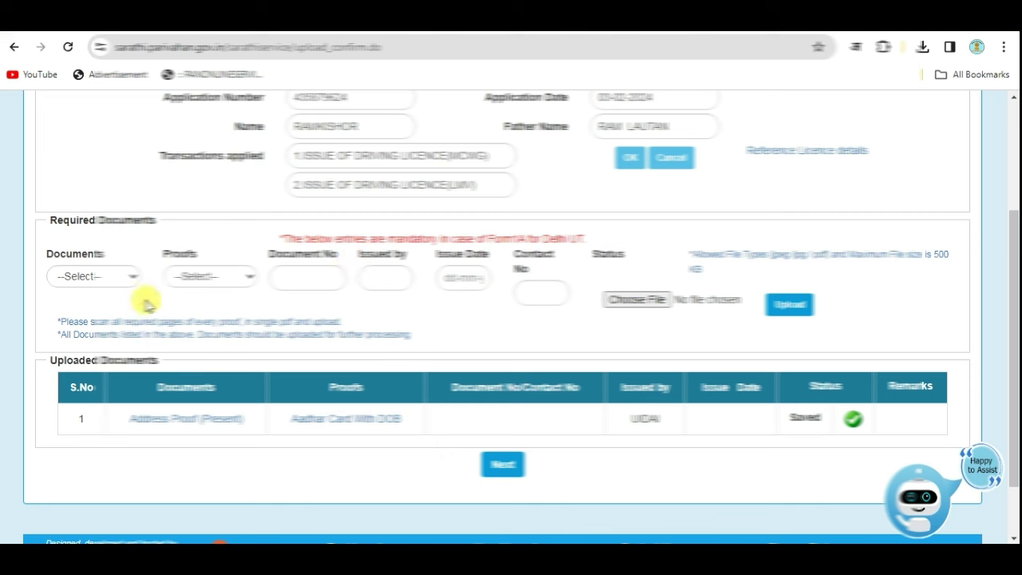
pyautogui.click(96, 277)
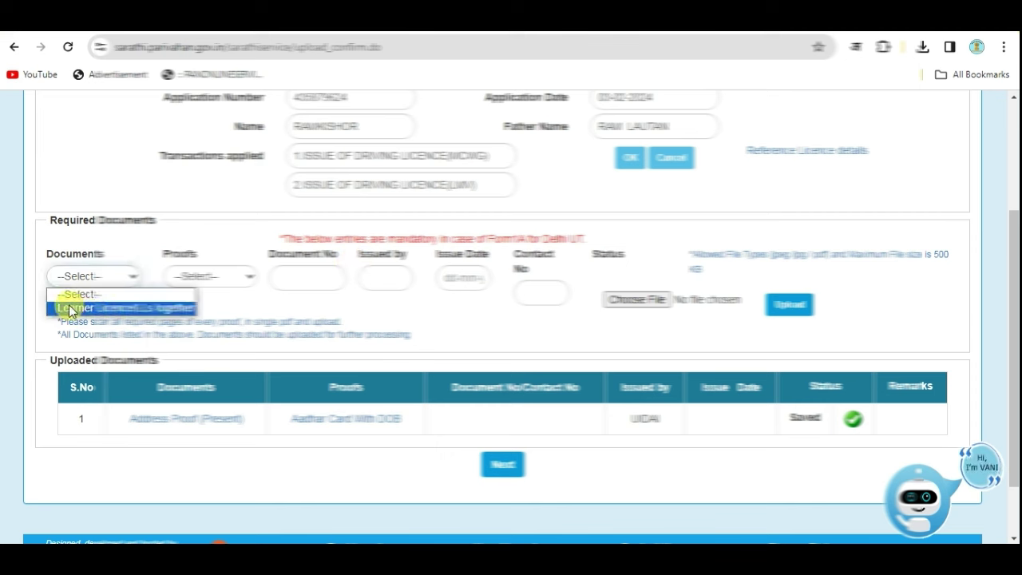
pyautogui.click(127, 309)
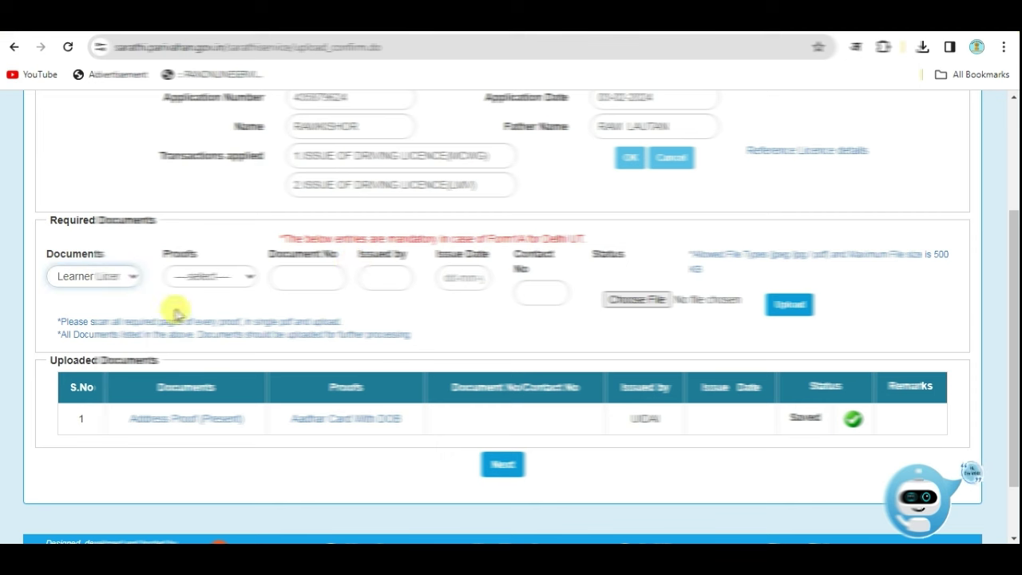
pyautogui.click(202, 277)
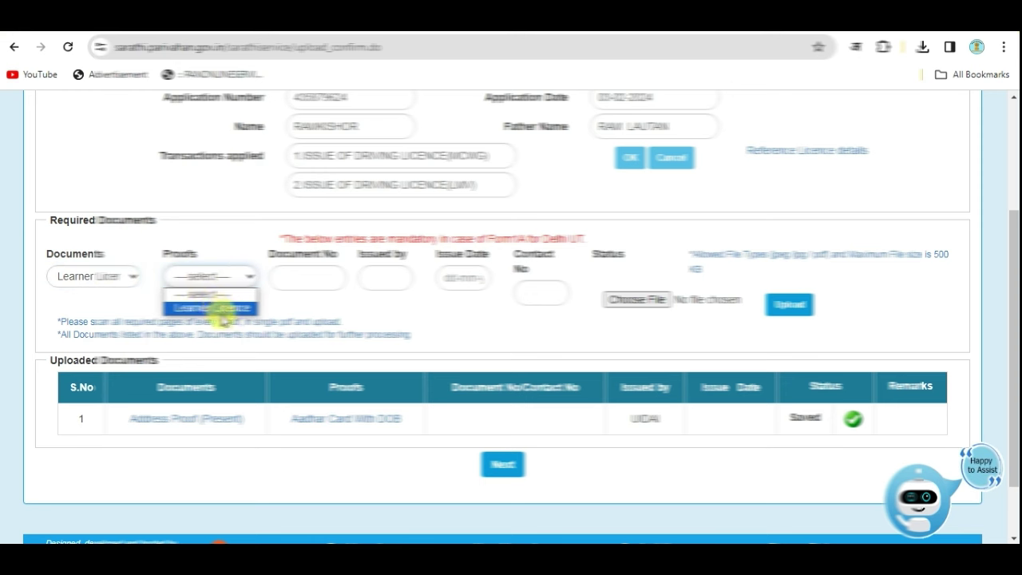
pyautogui.click(216, 308)
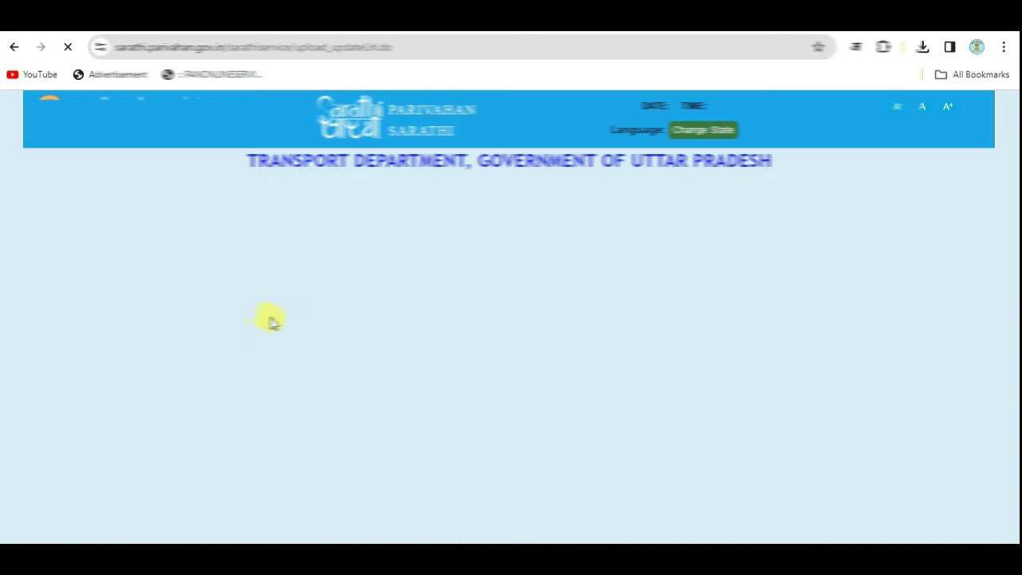
# Fill in the learner's licence number, TRANSPORT DEPRATMENT as the issuer and 20-11-2023 as the issue date
pyautogui.scroll(-2, 303, 351)
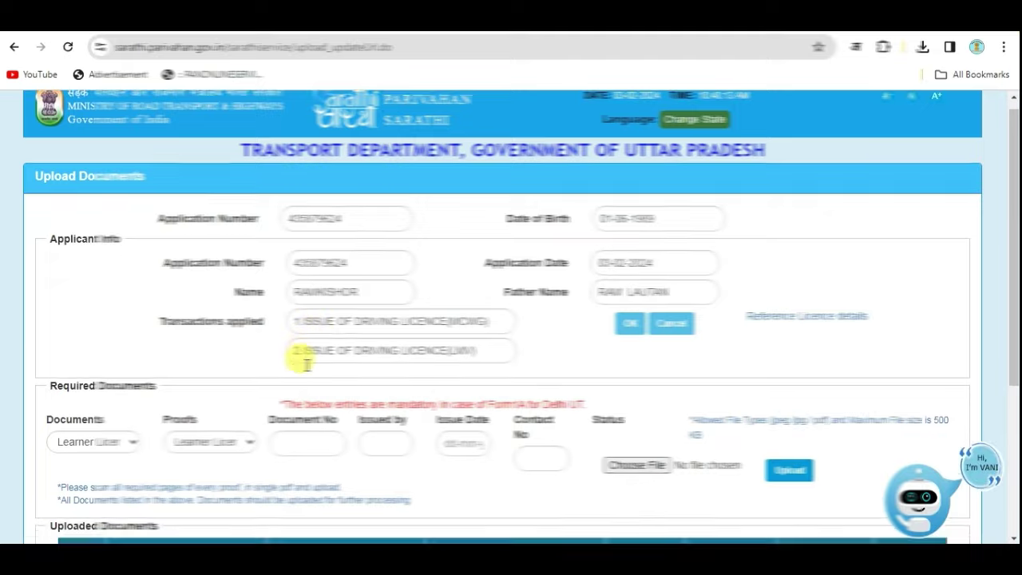
pyautogui.scroll(-2, 332, 368)
pyautogui.click(311, 229)
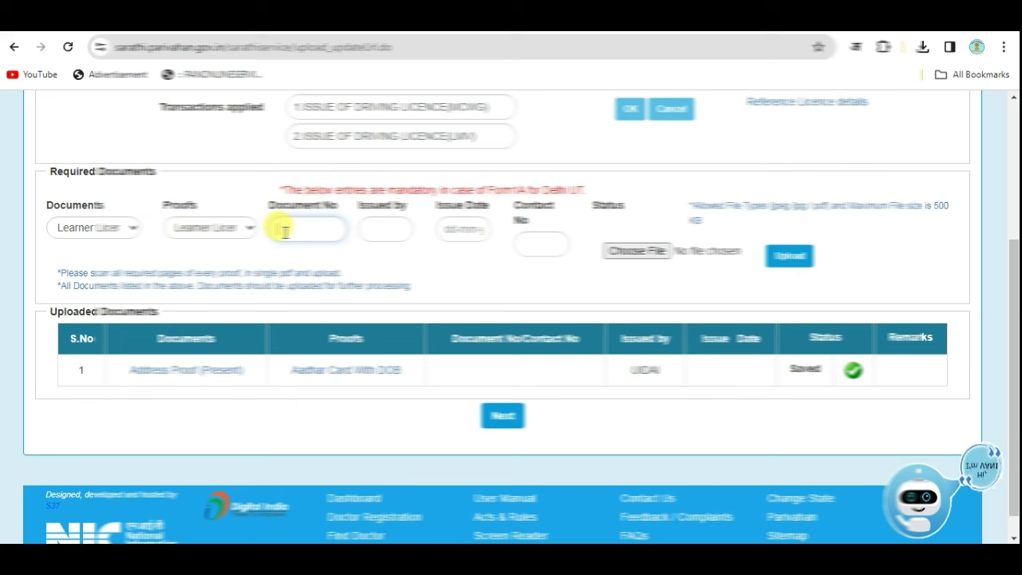
pyautogui.hotkey('ctrl', 'v')
pyautogui.click(385, 231)
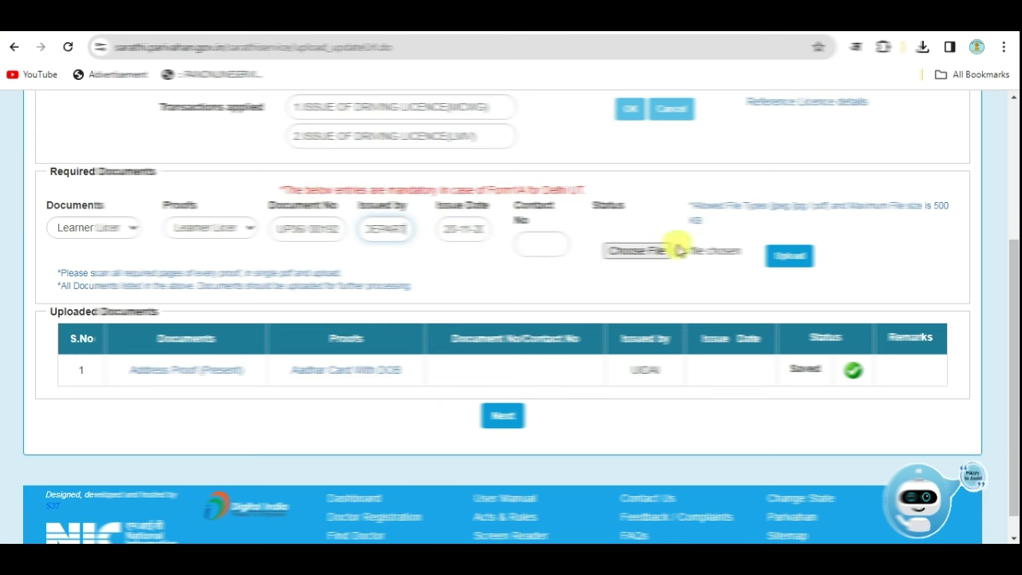
# Attach the Learner Licence file from the Downloads folder, upload it and confirm the upload
pyautogui.click(643, 254)
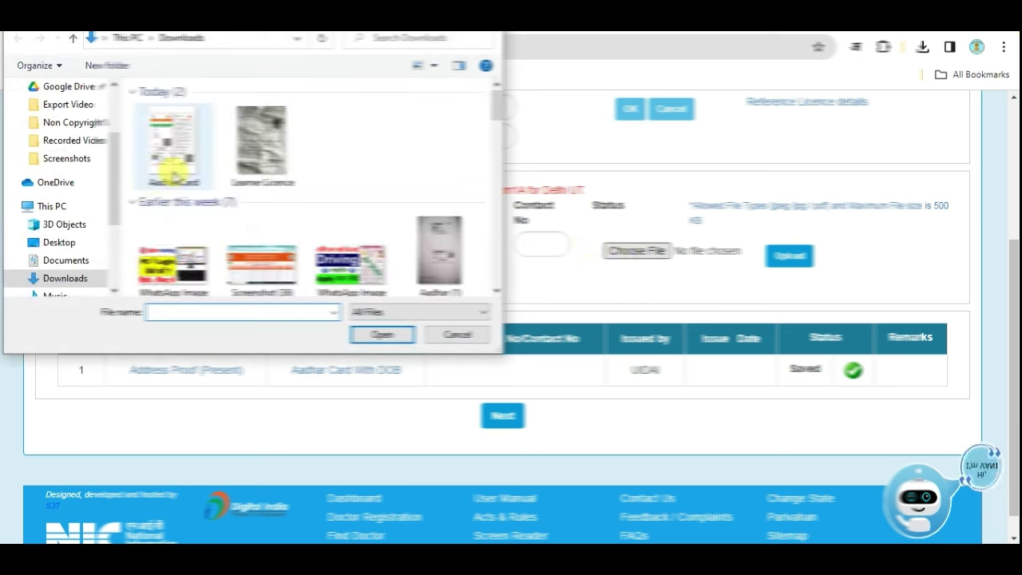
pyautogui.click(267, 156)
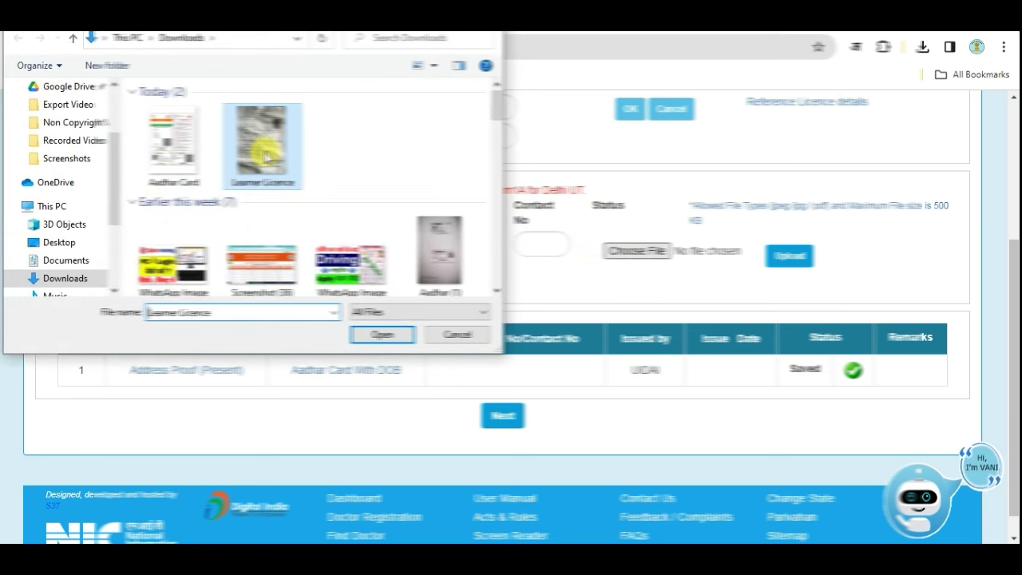
pyautogui.click(384, 338)
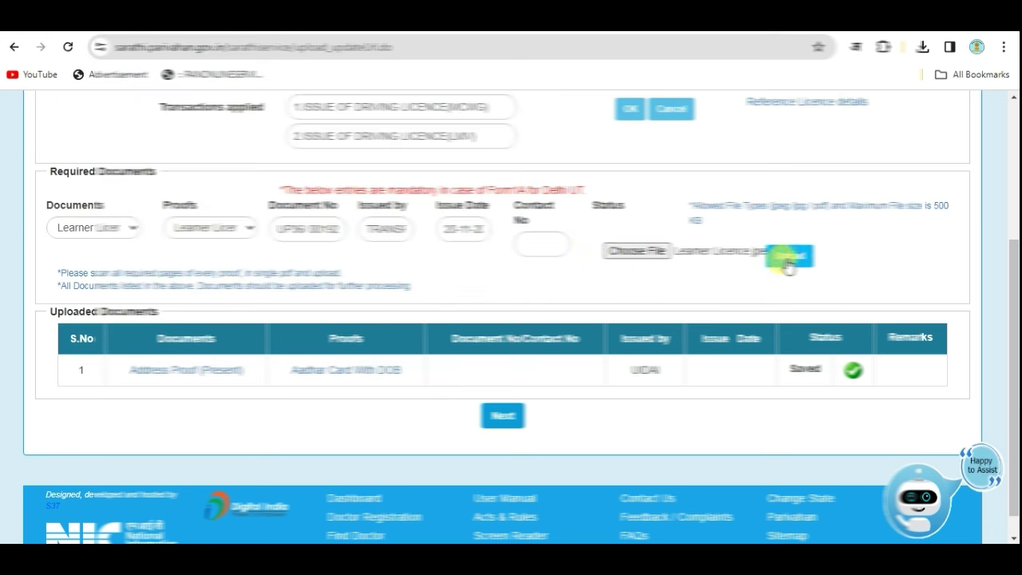
pyautogui.click(788, 257)
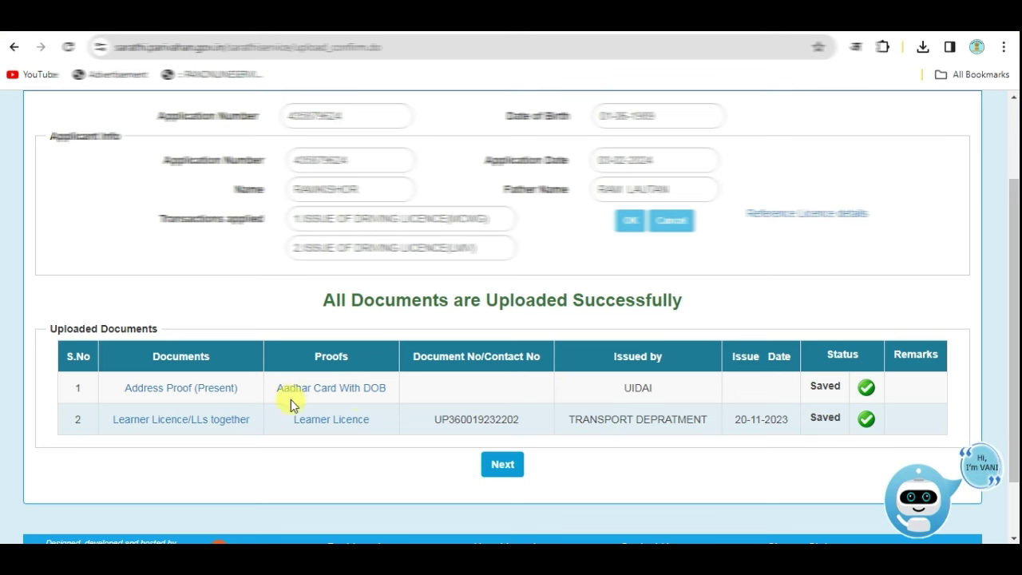
# Finish the document upload, proceed to the Fee Payment stage and review the fee breakdown
pyautogui.click(502, 464)
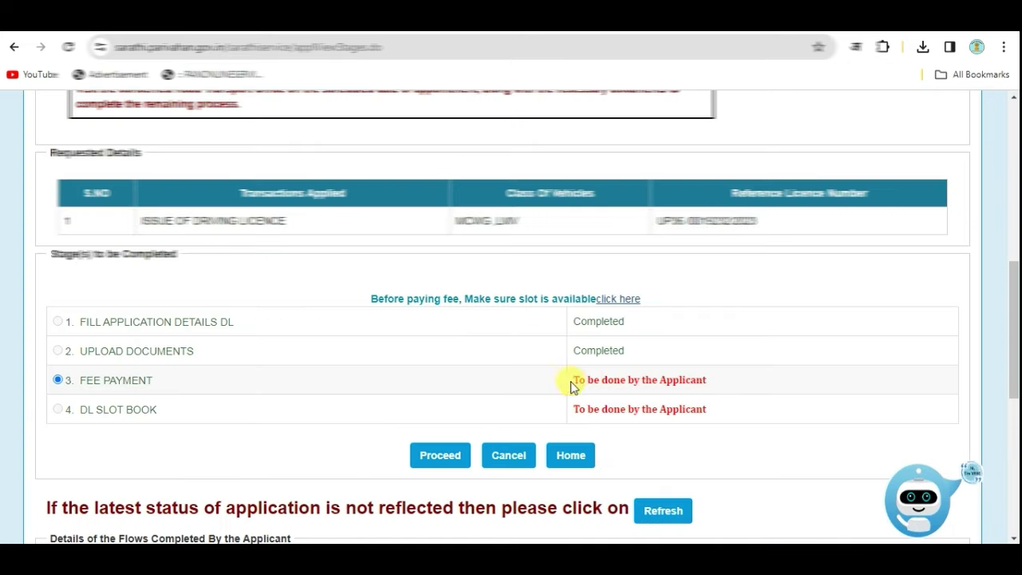
pyautogui.click(435, 455)
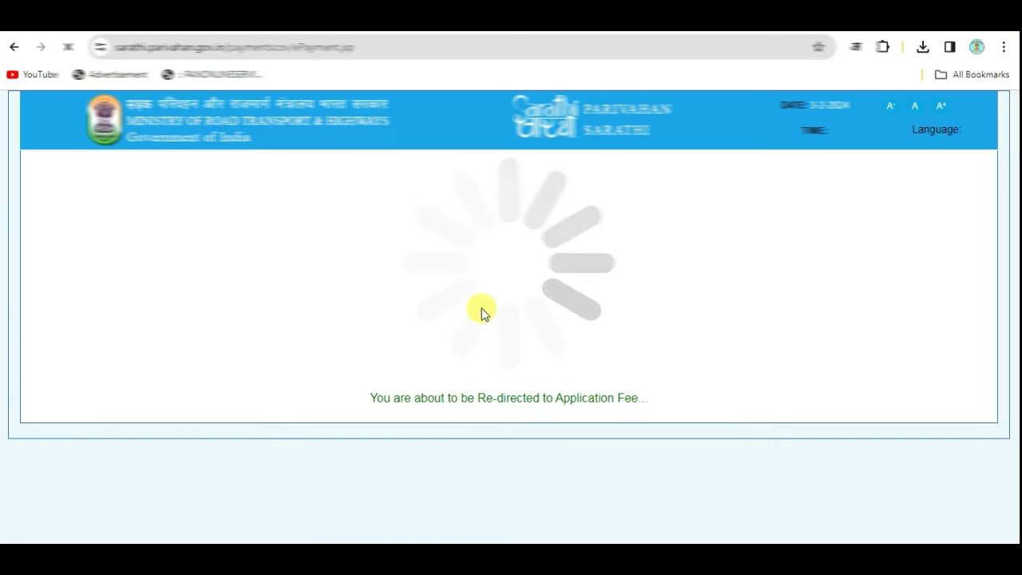
pyautogui.scroll(-3, 376, 262)
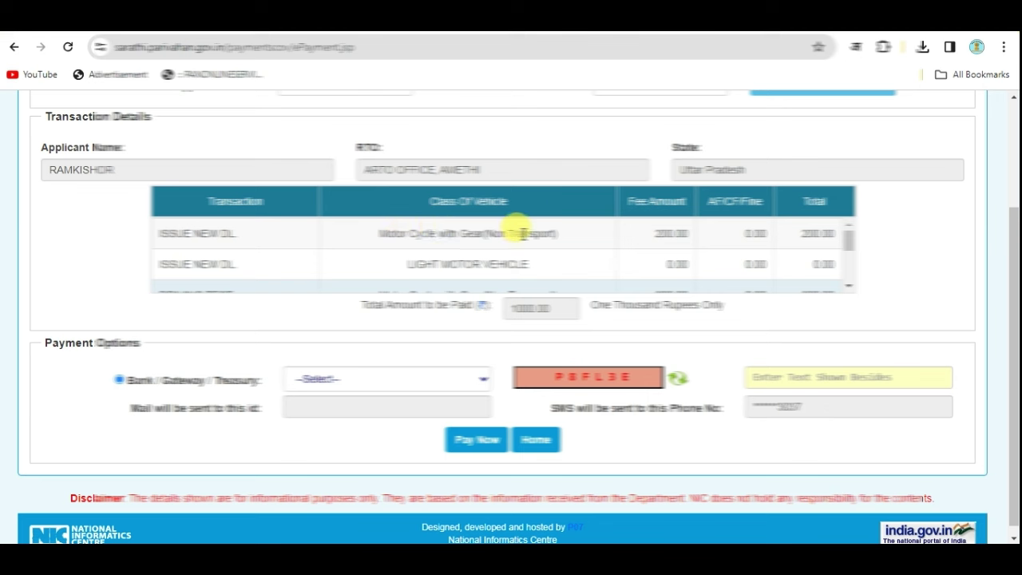
pyautogui.scroll(-3, 547, 259)
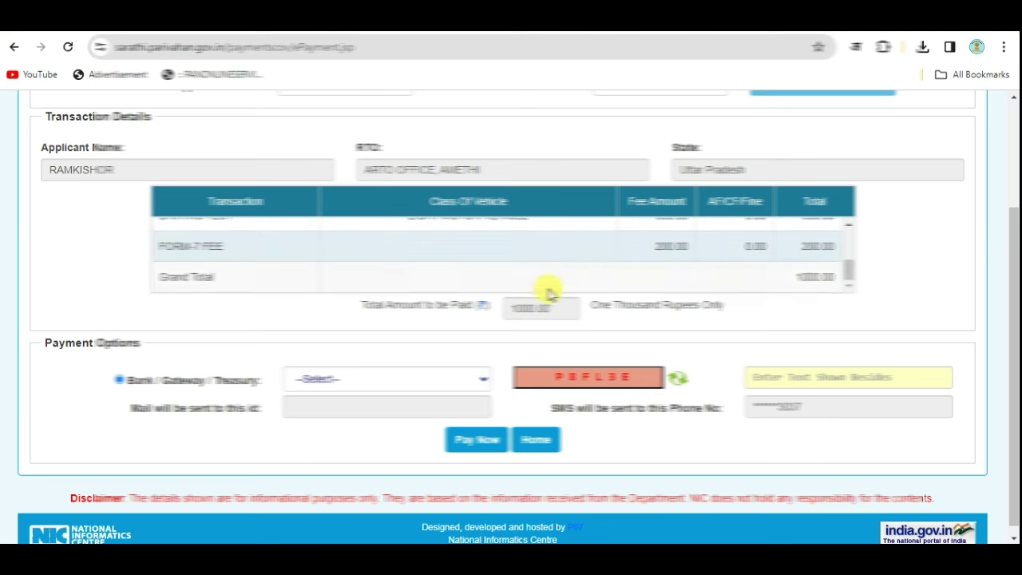
# Choose STATE BANK OF INDIA as the payment gateway, enter the captcha and submit the fee for payment
pyautogui.click(391, 379)
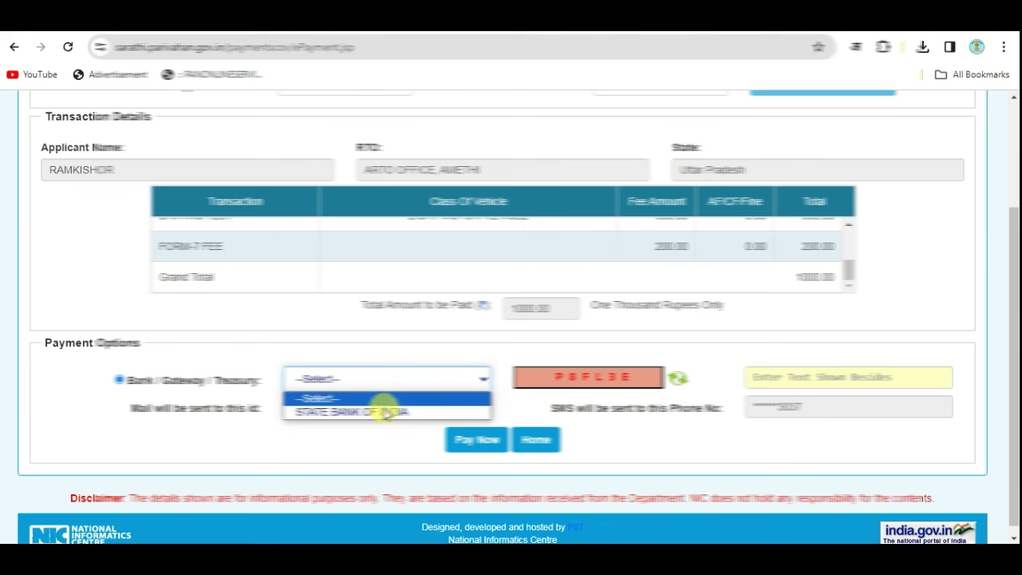
pyautogui.click(367, 412)
pyautogui.click(788, 376)
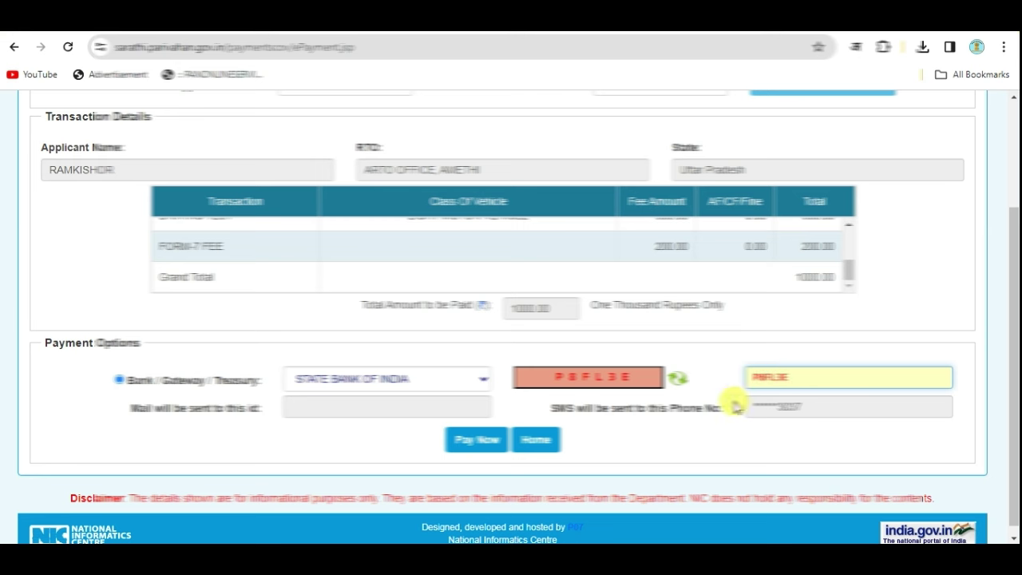
pyautogui.click(479, 443)
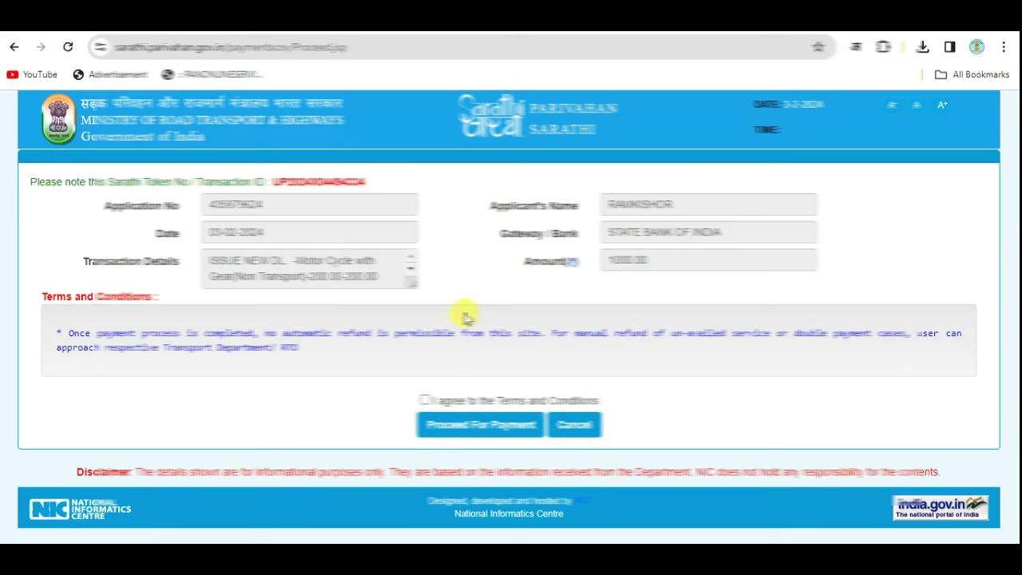
# Accept the payment terms and conditions, proceed for payment and choose SBI Net Banking as the payment method
pyautogui.click(425, 399)
pyautogui.click(449, 429)
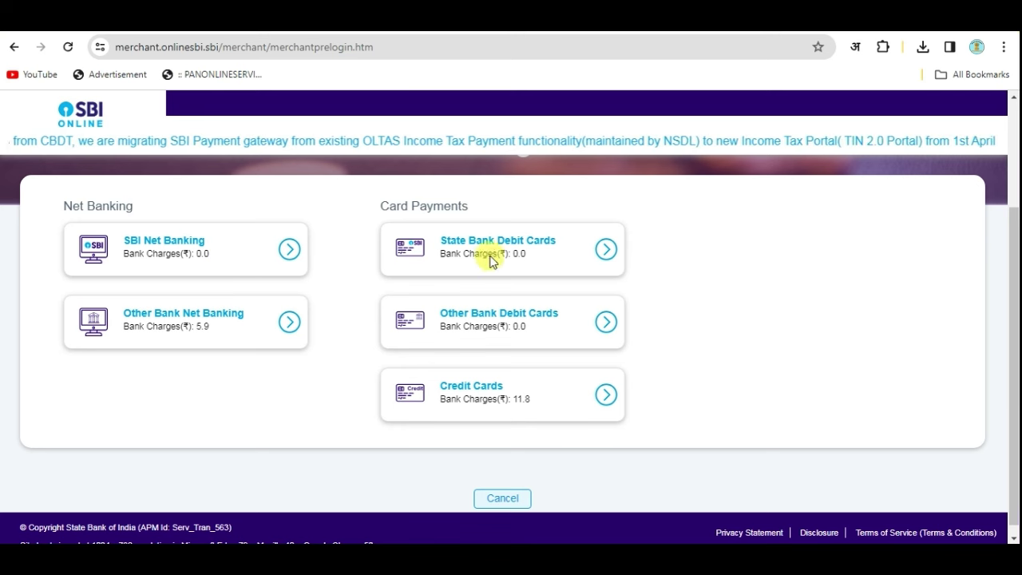
pyautogui.click(222, 264)
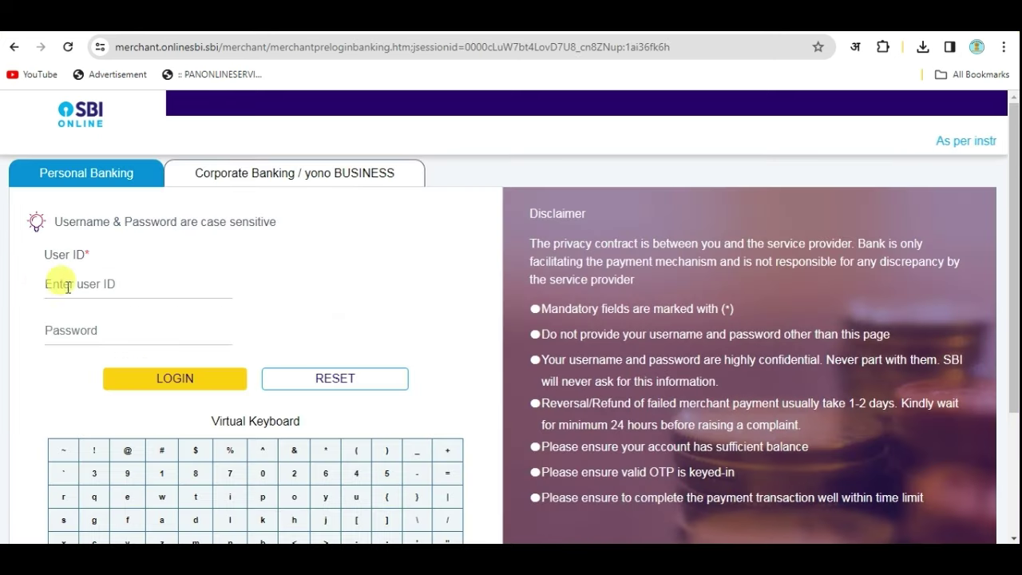
# Log in to personal banking with the user ID and password, and confirm the Uttar Pradesh Transport Department payment details
pyautogui.scroll(-2, 118, 353)
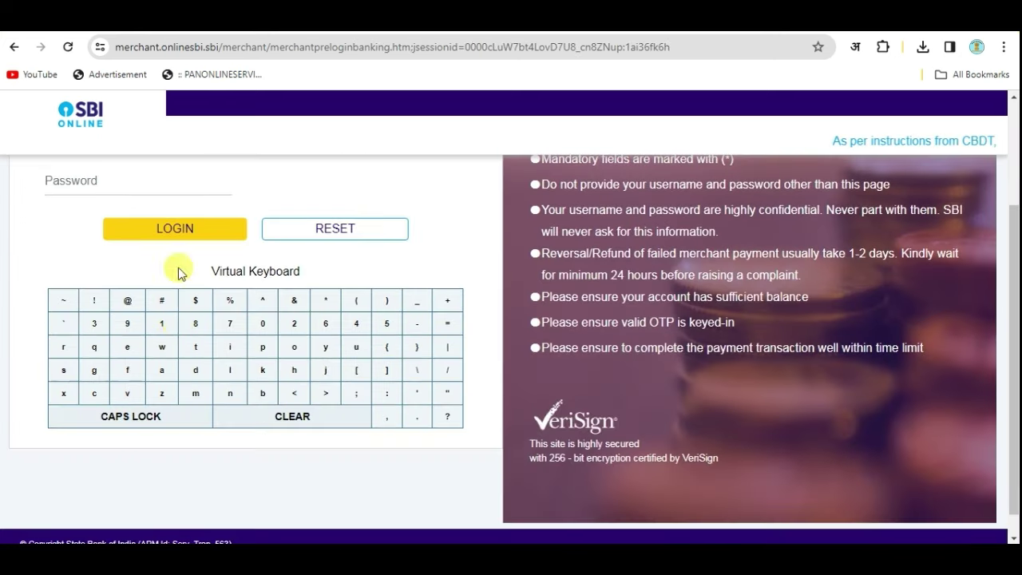
pyautogui.scroll(2, 194, 300)
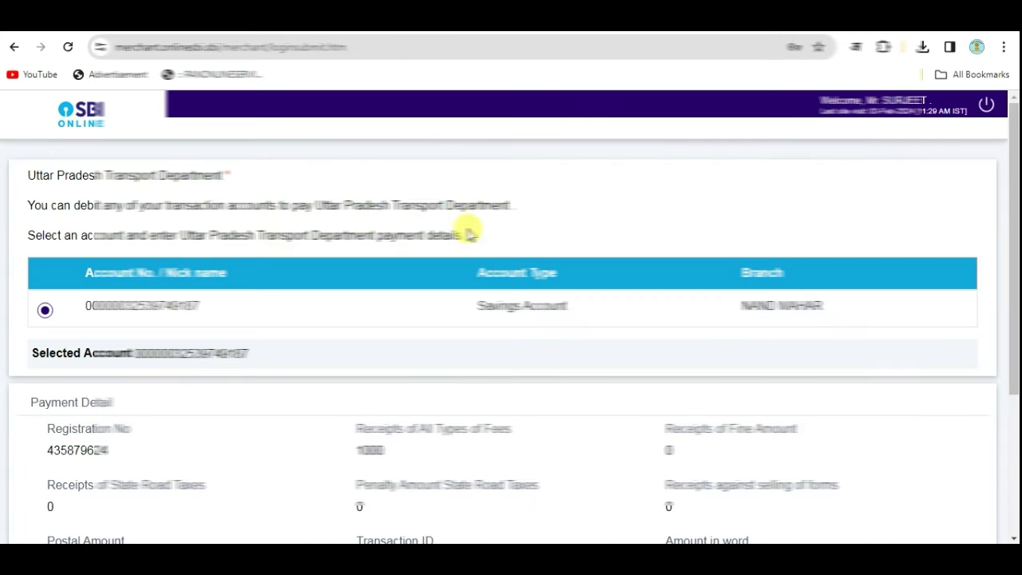
pyautogui.scroll(-3, 488, 407)
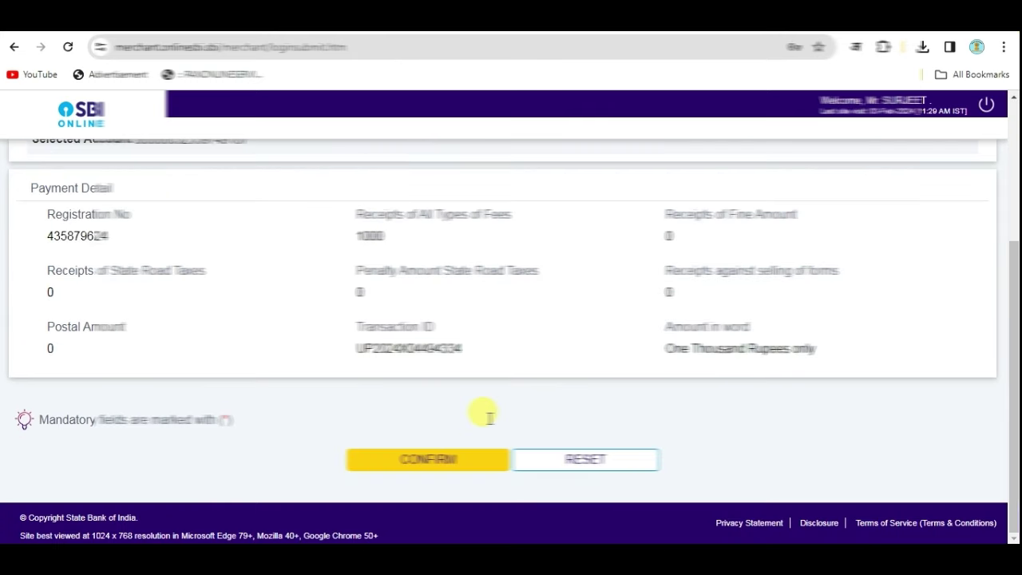
pyautogui.click(439, 461)
# Enter the high security password received by SMS, confirm the payment and open the payment receipt for printing
pyautogui.scroll(-5, 484, 359)
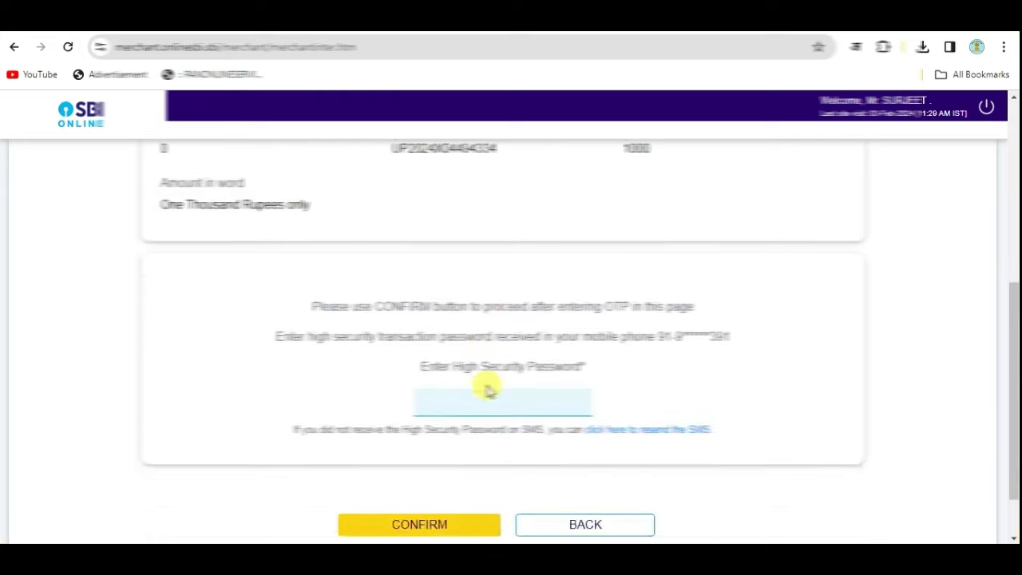
pyautogui.scroll(-1, 489, 389)
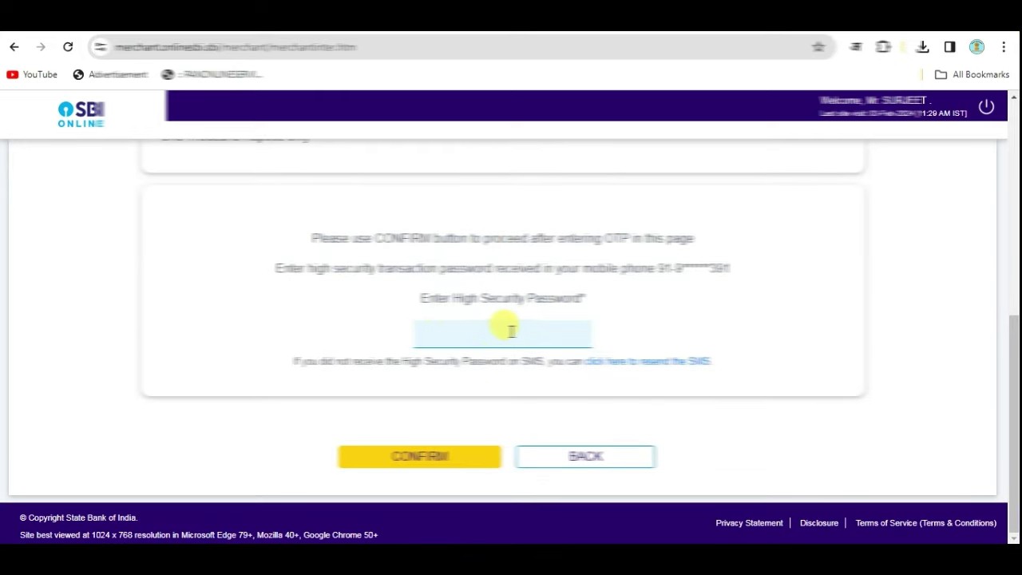
pyautogui.click(427, 461)
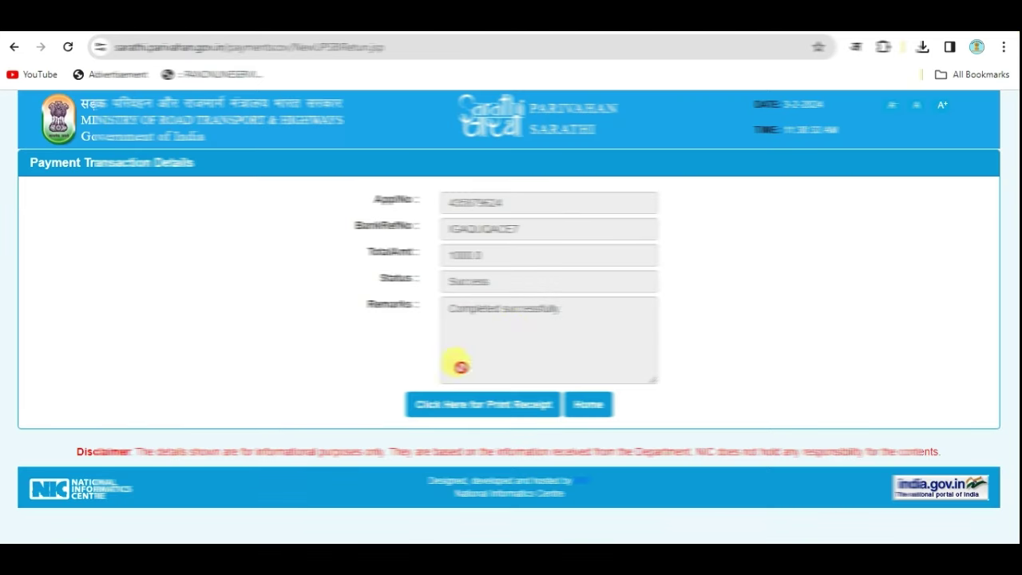
pyautogui.click(462, 405)
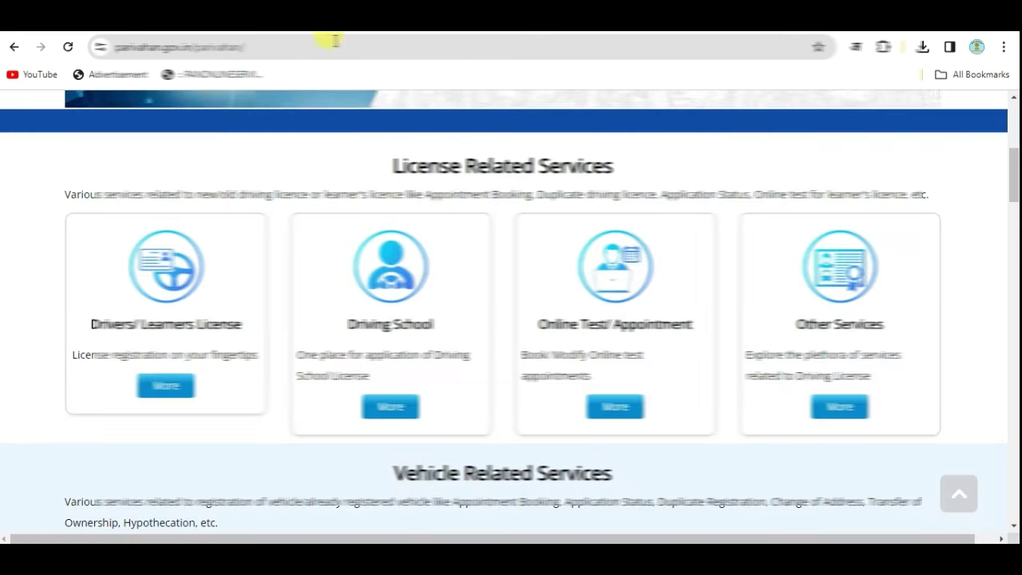
# Look up the application status on the Uttar Pradesh Sarathi portal and continue to the DL test appointment booking
pyautogui.scroll(1, 192, 319)
pyautogui.click(157, 346)
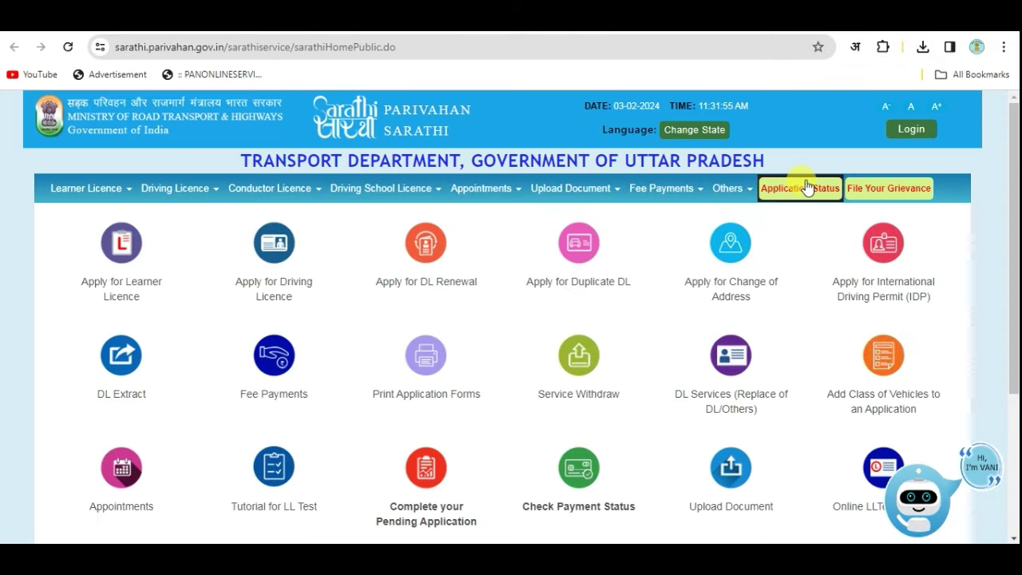
pyautogui.click(801, 187)
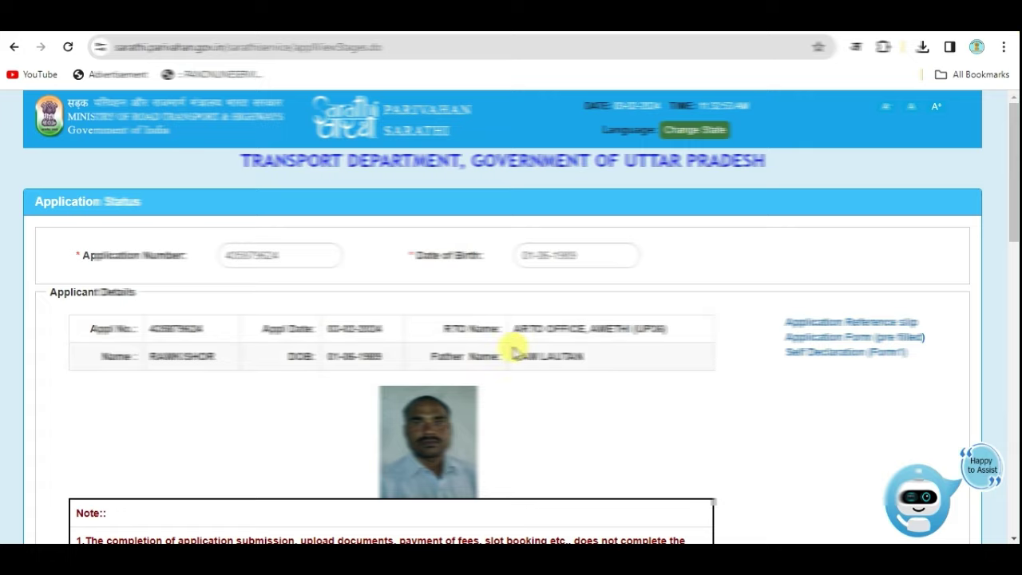
pyautogui.scroll(-8, 513, 344)
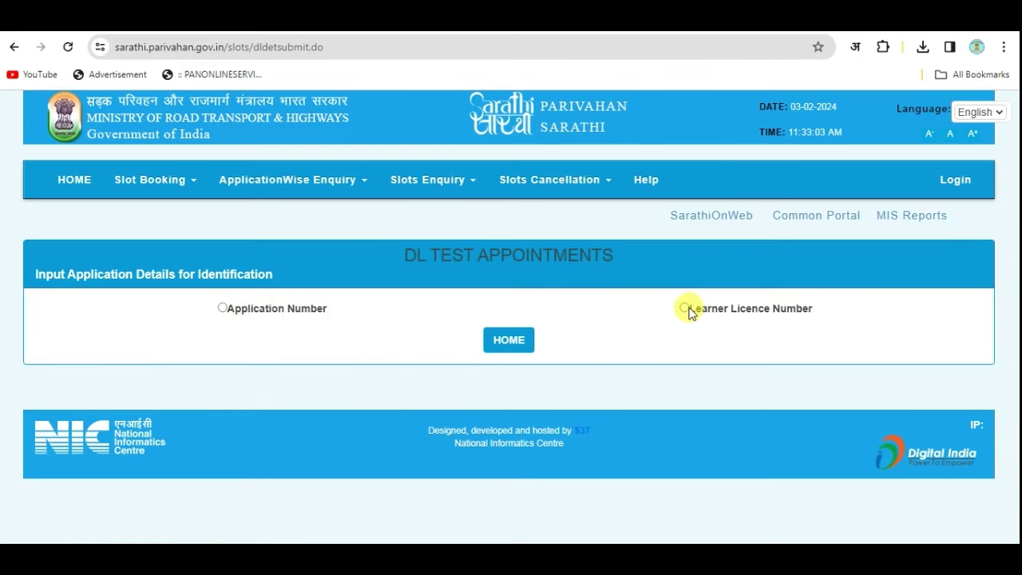
# Identify the DL test applicant by Application Number, filling in the application number, date of birth and captcha, and submit
pyautogui.click(220, 309)
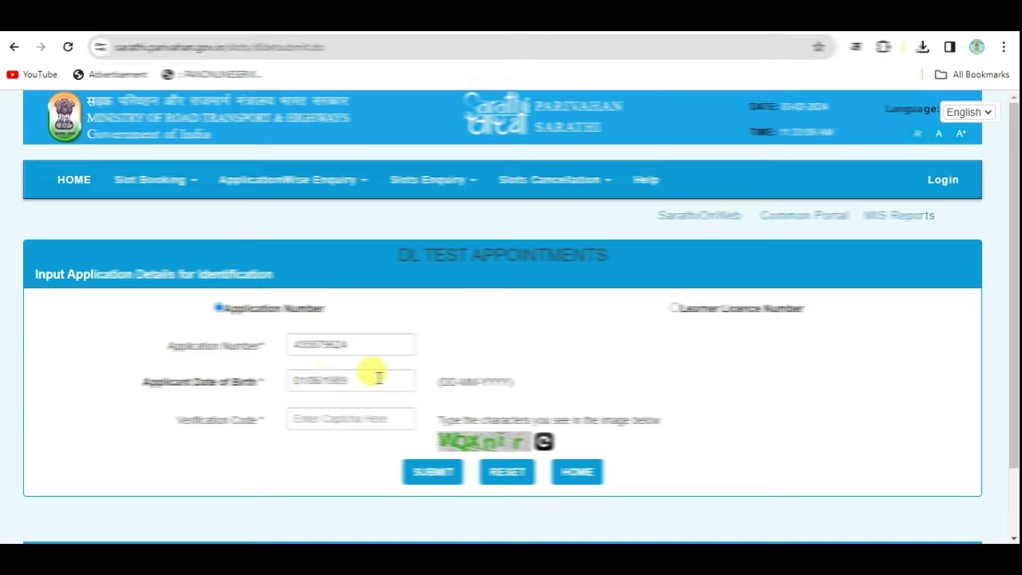
pyautogui.scroll(-2, 370, 372)
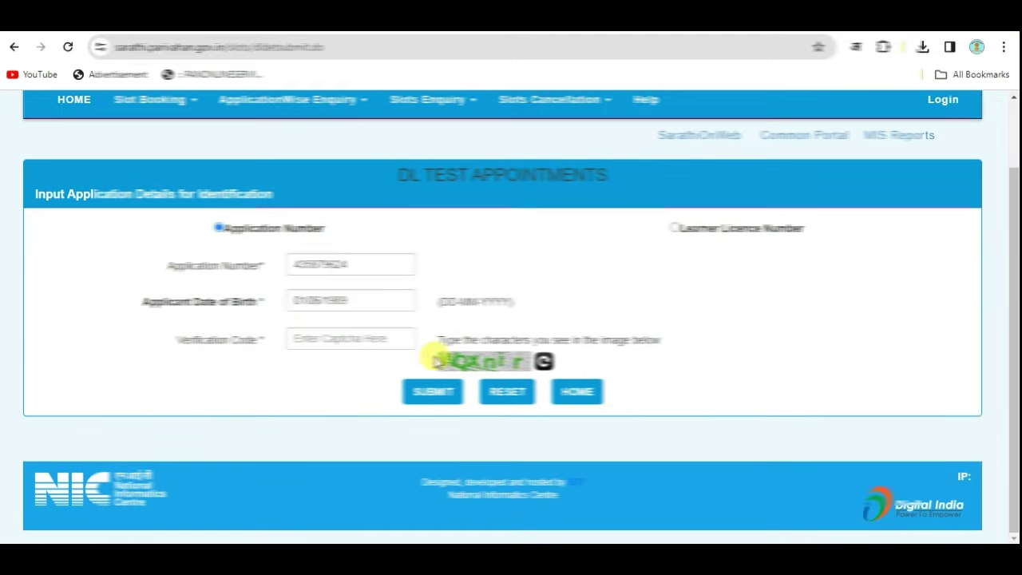
pyautogui.click(431, 392)
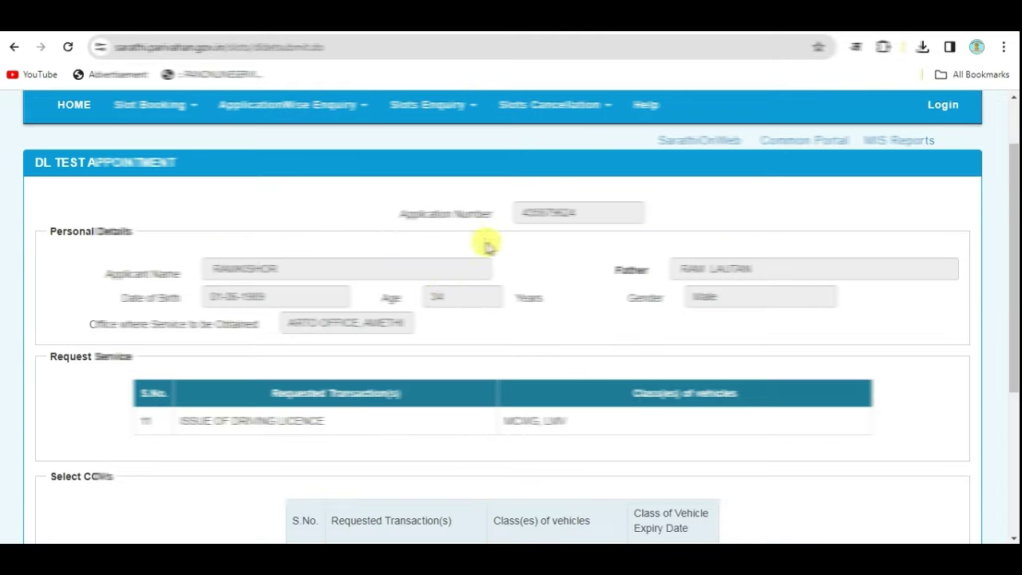
# Select the Motor Cycle with Gear and LIGHT MOTOR VEHICLE classes for the driving test and proceed to book
pyautogui.scroll(-3, 439, 320)
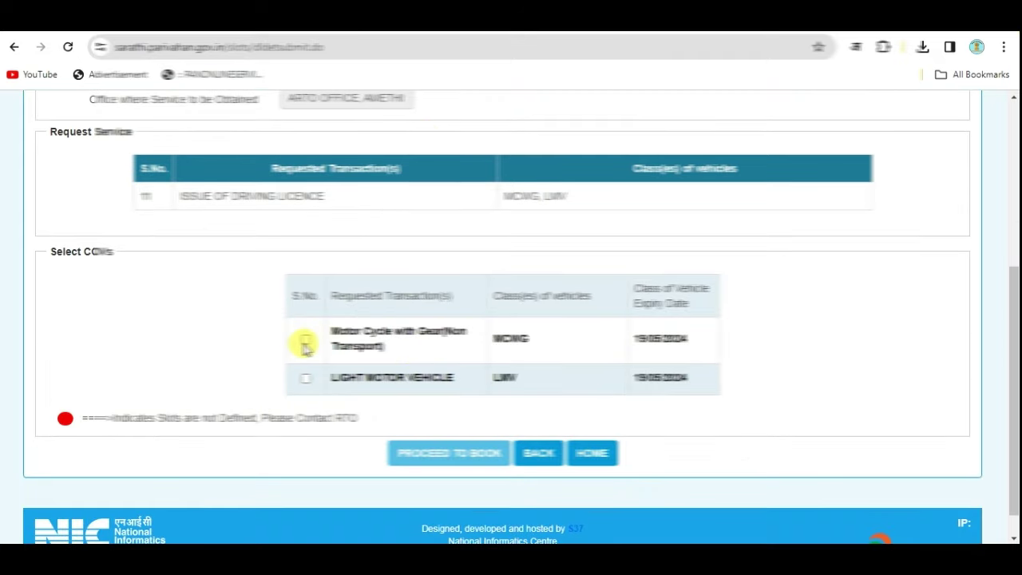
pyautogui.click(305, 341)
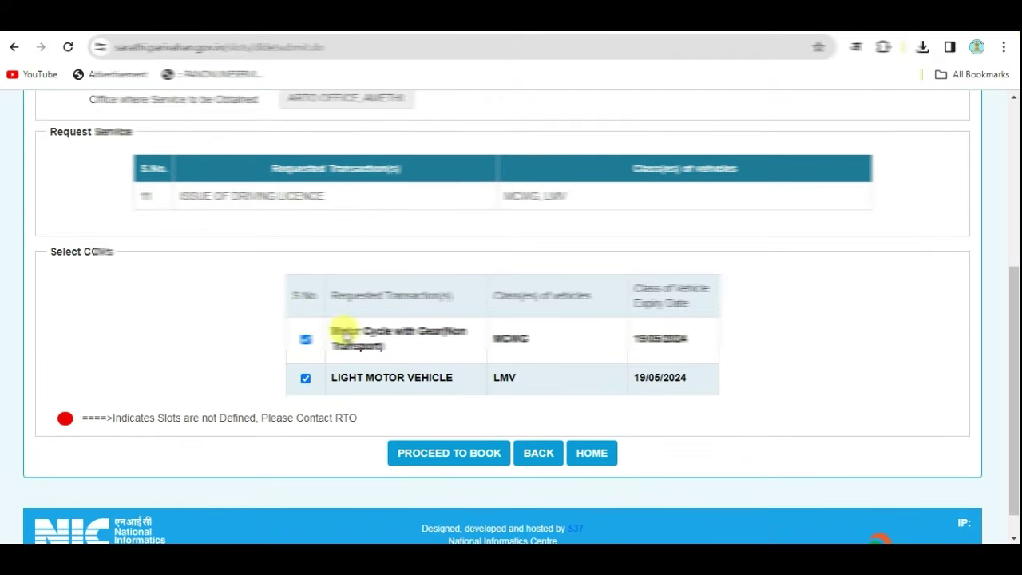
pyautogui.click(425, 453)
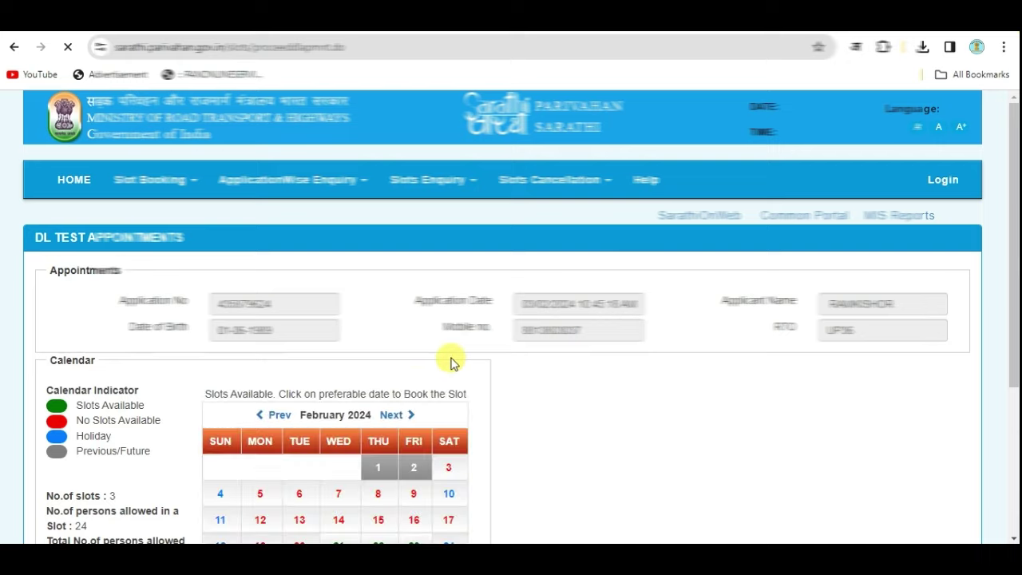
# Choose 22 February 2024 with the 10.00-12.00 time slot for the driving test and book the slot
pyautogui.scroll(-2, 397, 339)
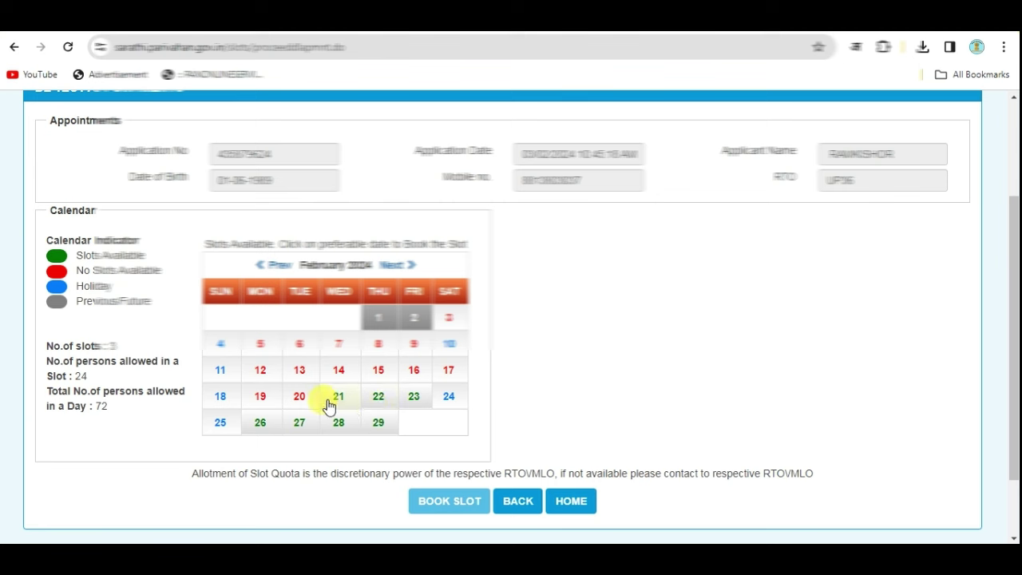
pyautogui.click(378, 397)
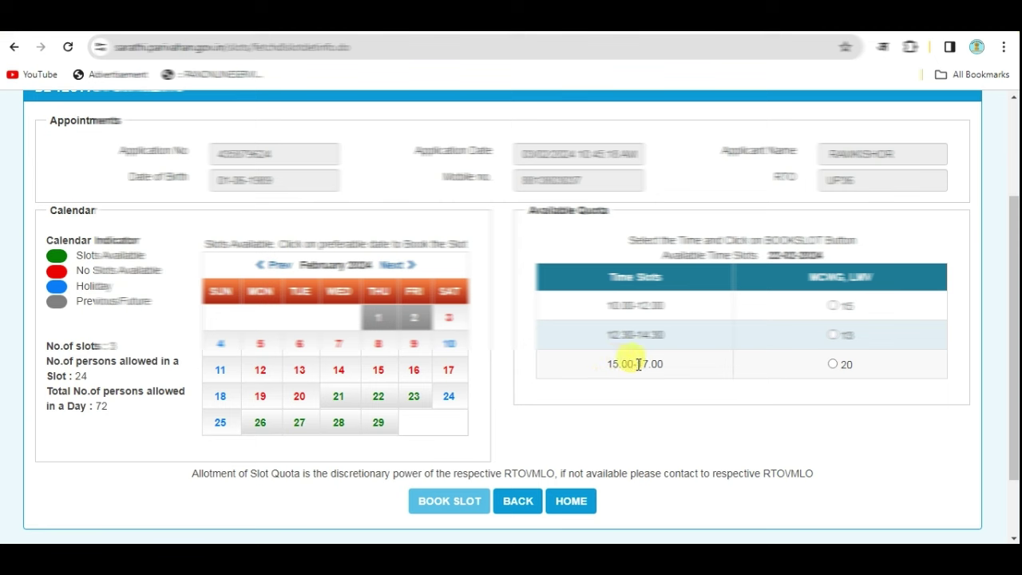
pyautogui.click(832, 305)
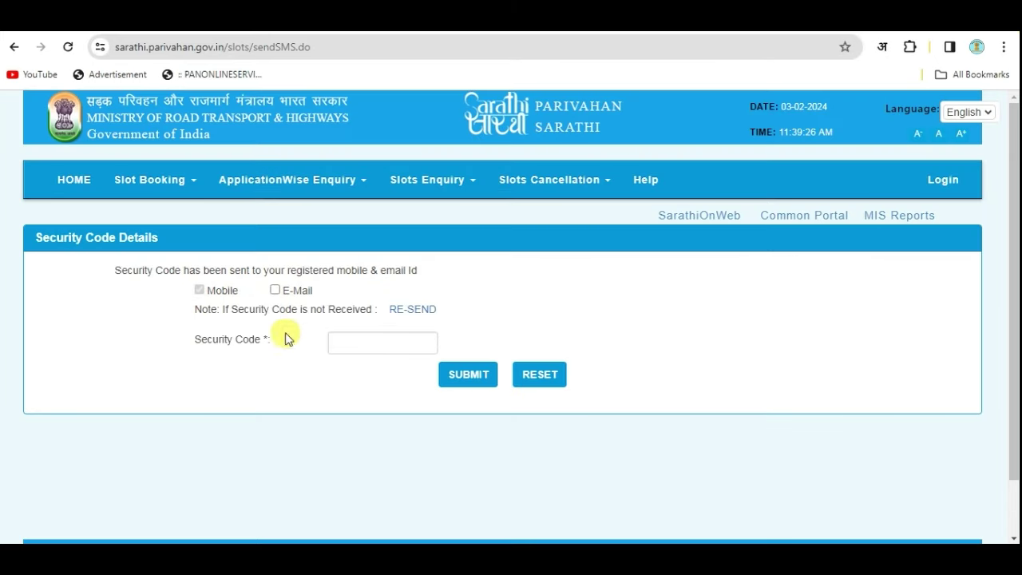
# Submit the security code sent to the registered mobile and confirm the slot booking from the appointment preview
pyautogui.click(335, 342)
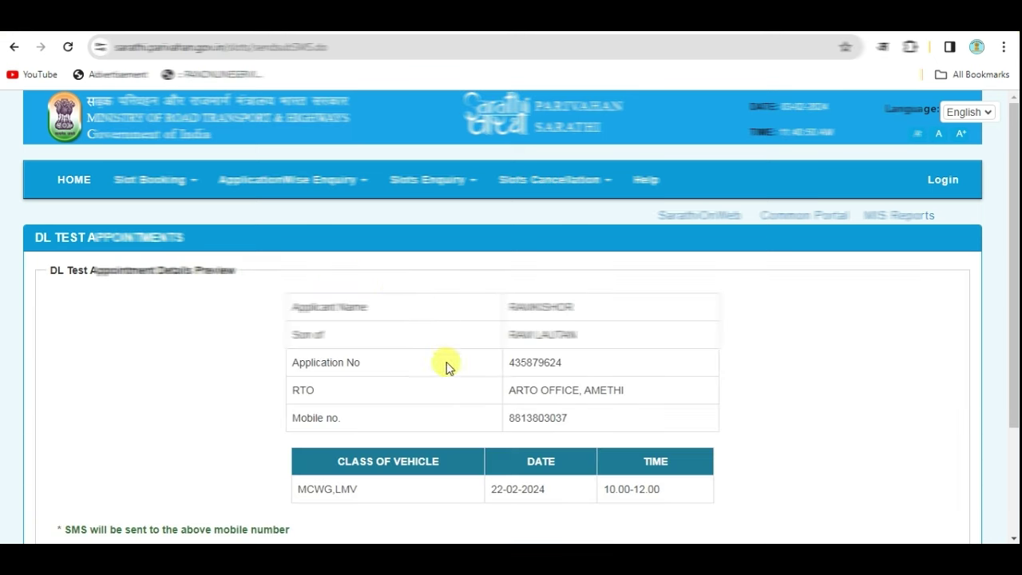
pyautogui.scroll(-2, 355, 332)
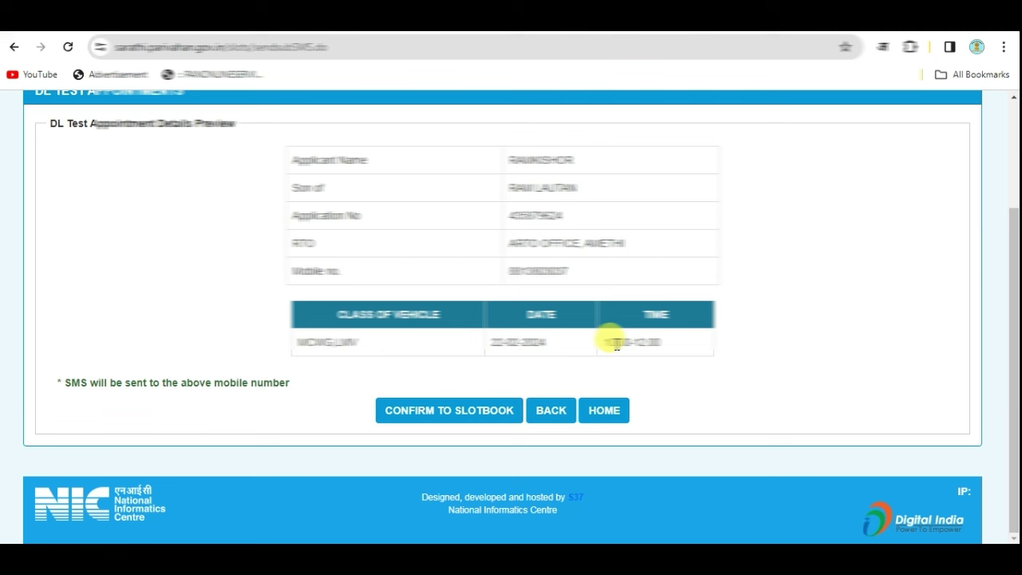
pyautogui.click(455, 416)
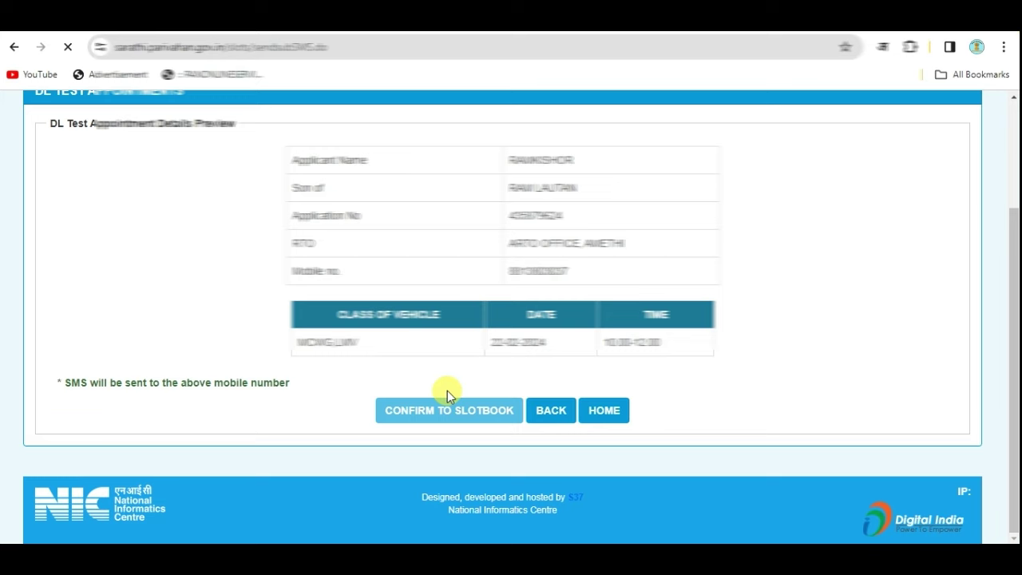
# Open the printable provisional appointment letter for the driving skill test and review its schedule and instructions
pyautogui.scroll(-1, 409, 308)
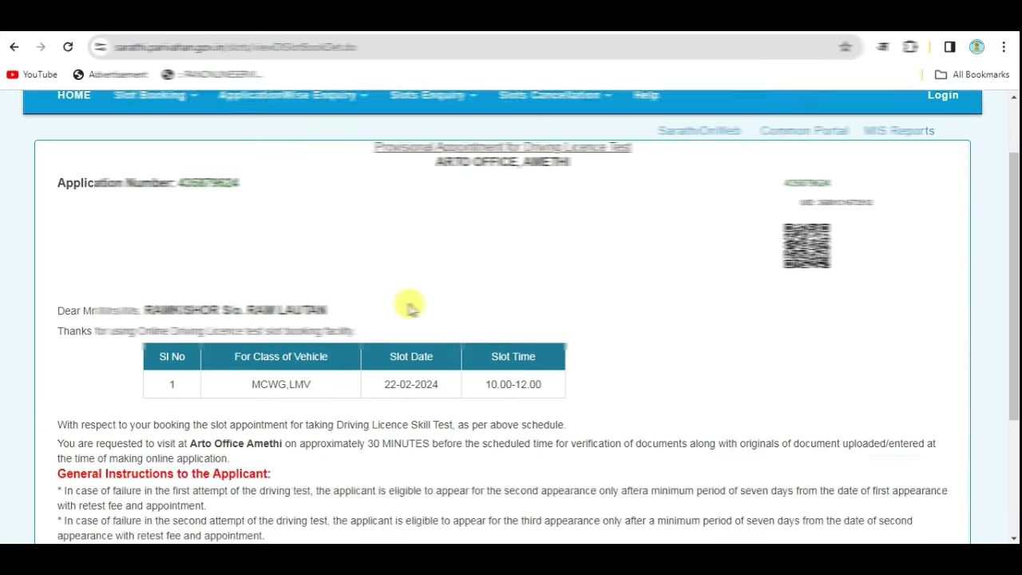
pyautogui.scroll(-3, 408, 308)
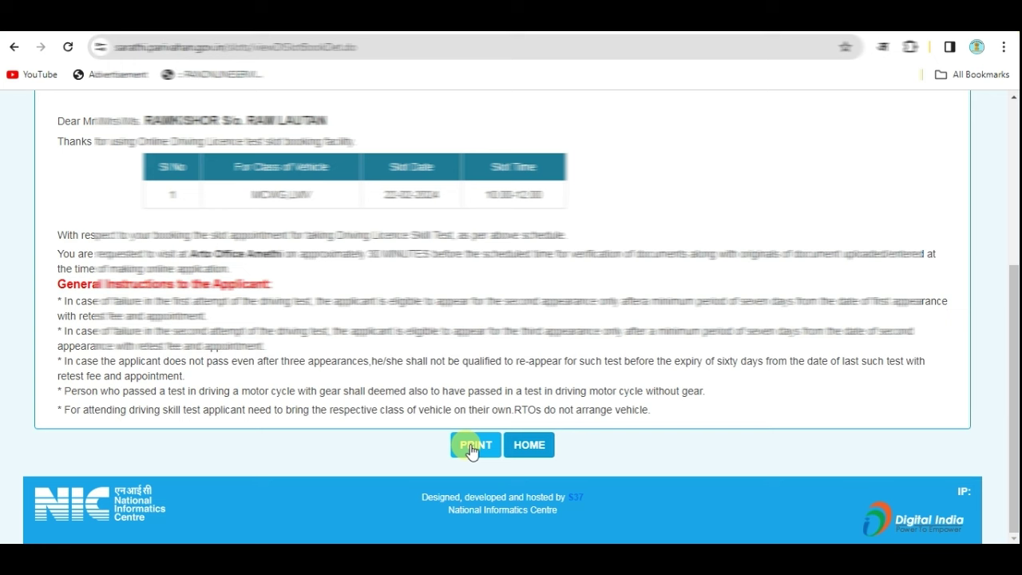
pyautogui.click(473, 447)
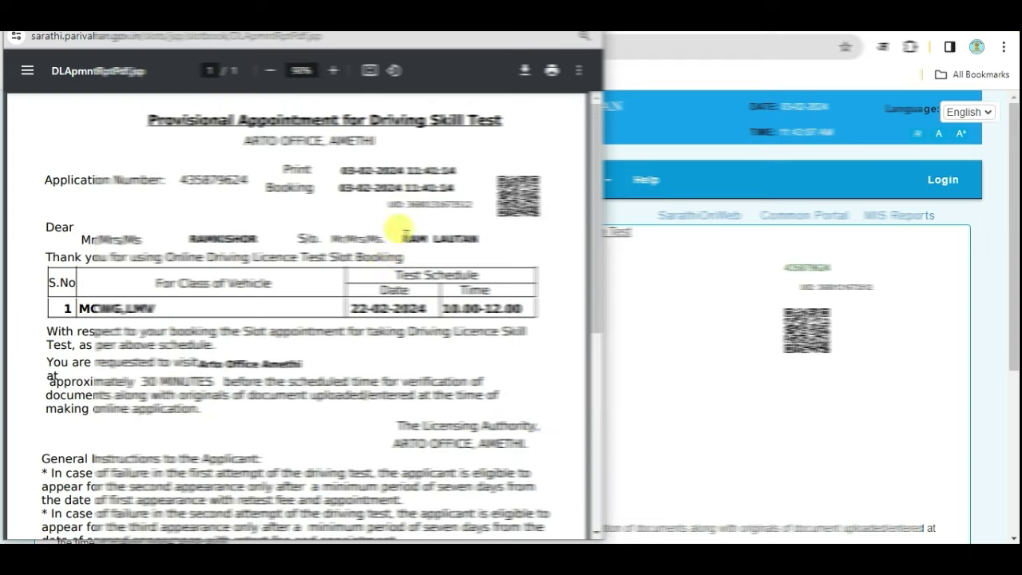
pyautogui.scroll(-2, 399, 240)
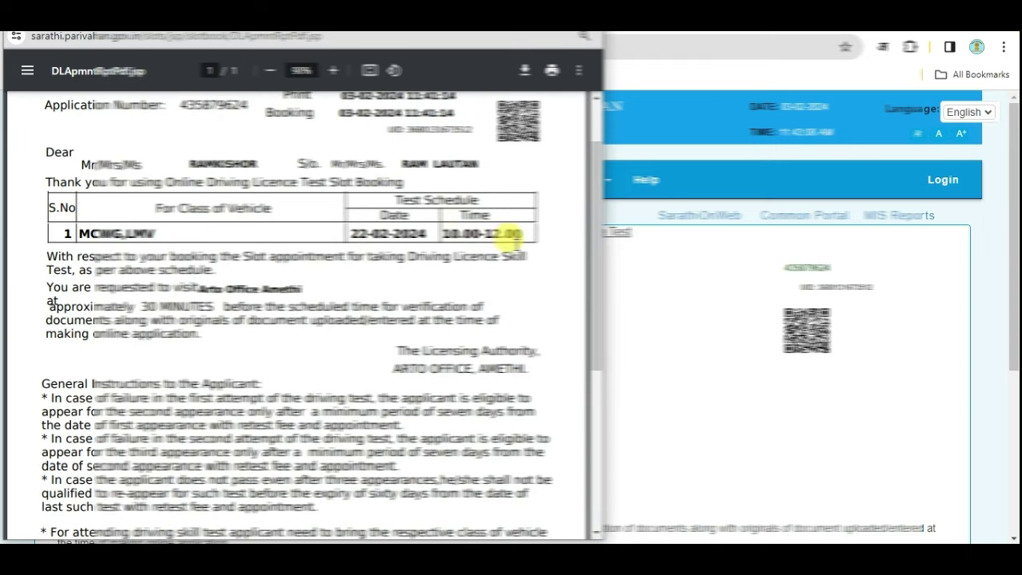
pyautogui.scroll(2, 479, 232)
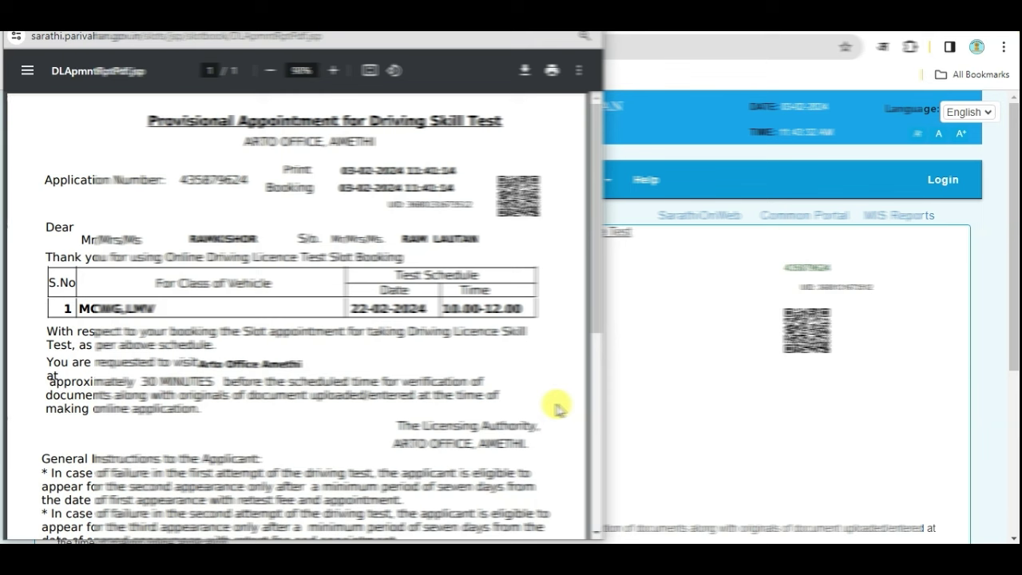